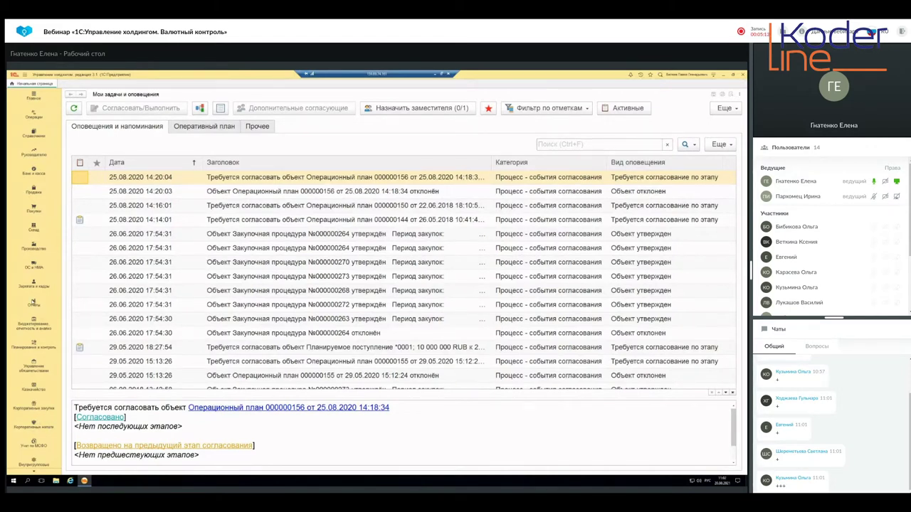
# - Open the contracts list in liability management and remove its counterparty filter
pyautogui.click(28, 371)
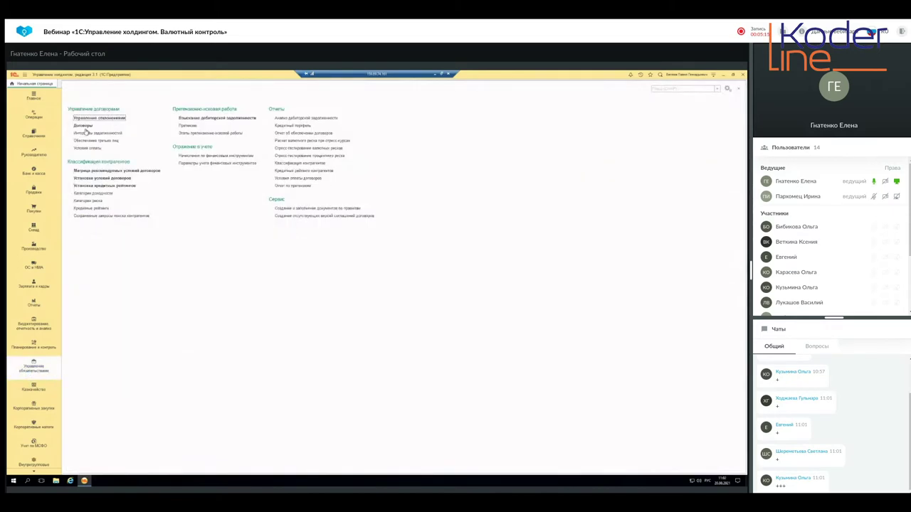
pyautogui.click(83, 126)
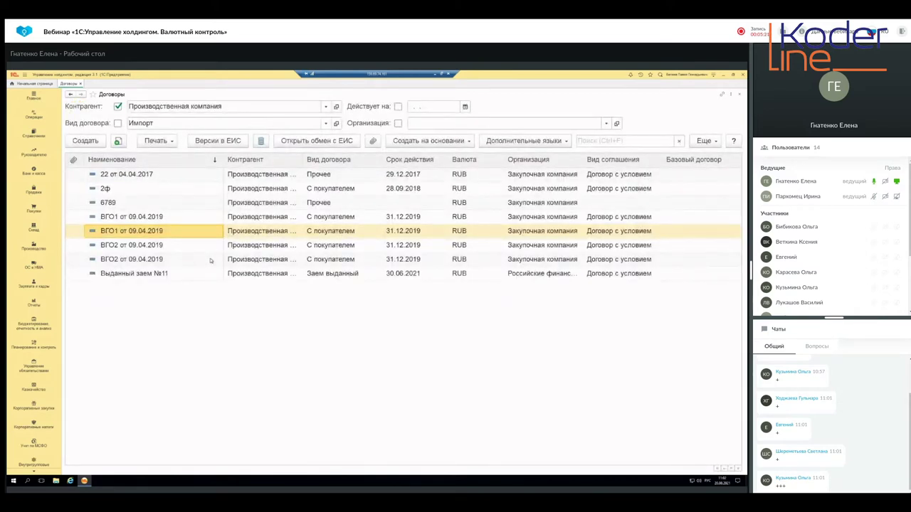
pyautogui.click(119, 107)
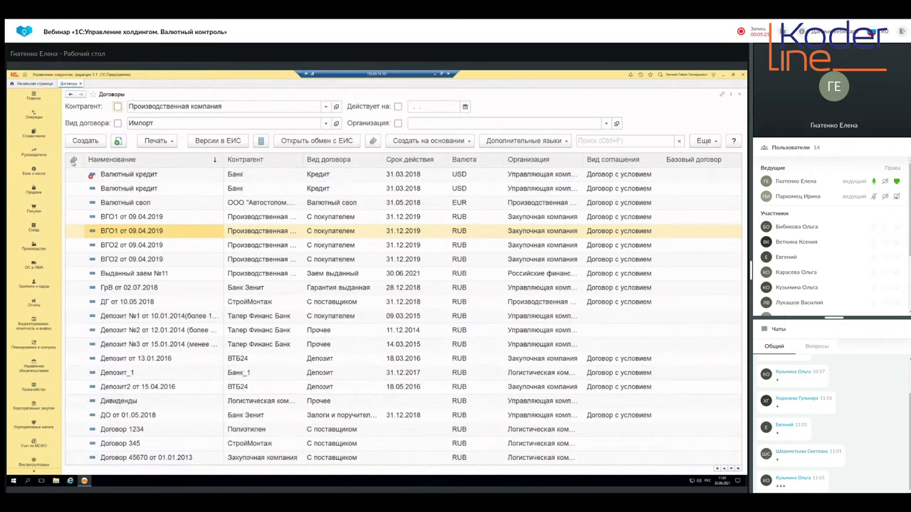
# - Create a new contract of the kind «С поставщиком» and set its organization to «Рекламное агенство»
pyautogui.click(325, 123)
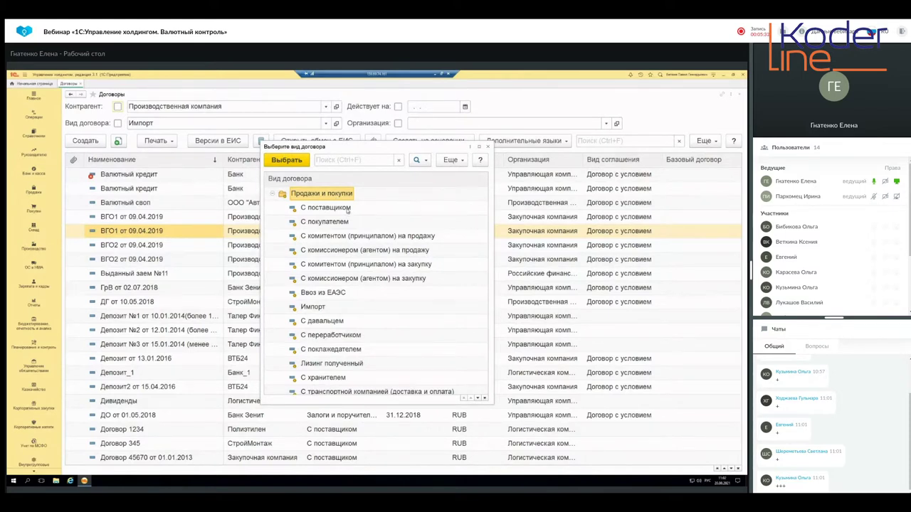
pyautogui.doubleClick(346, 208)
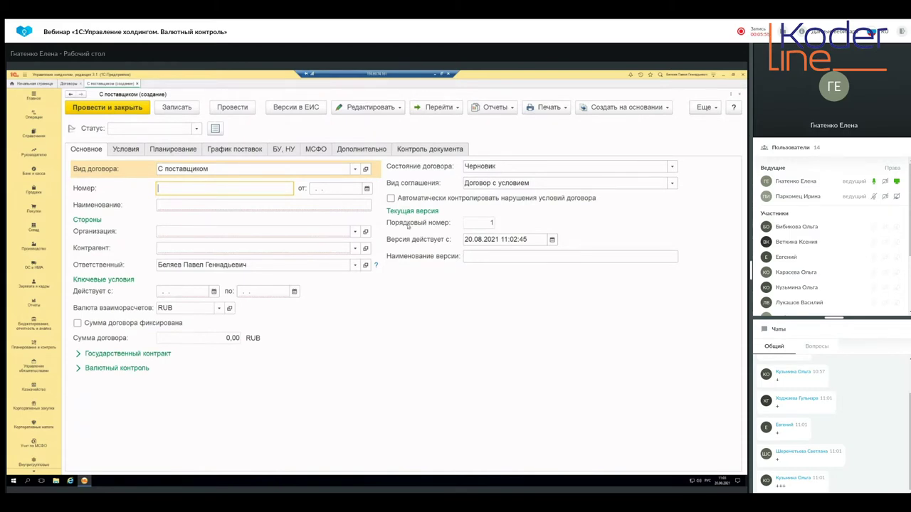
pyautogui.click(352, 231)
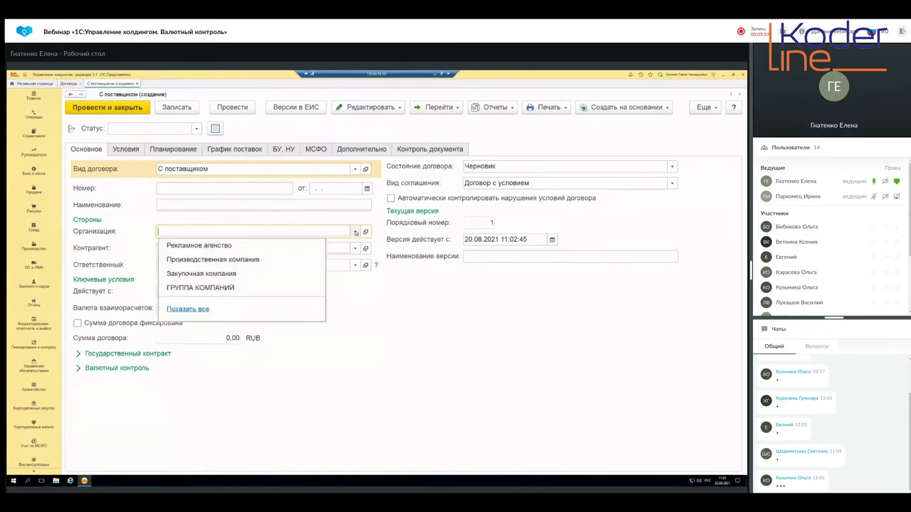
pyautogui.click(265, 246)
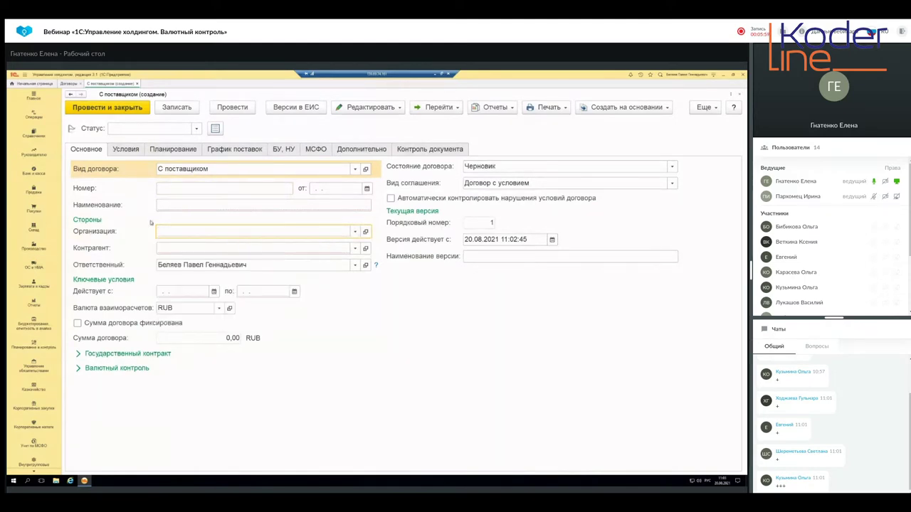
# - Show the full counterparty list for the contract and open the card of MAN Production LLC for editing
pyautogui.click(355, 248)
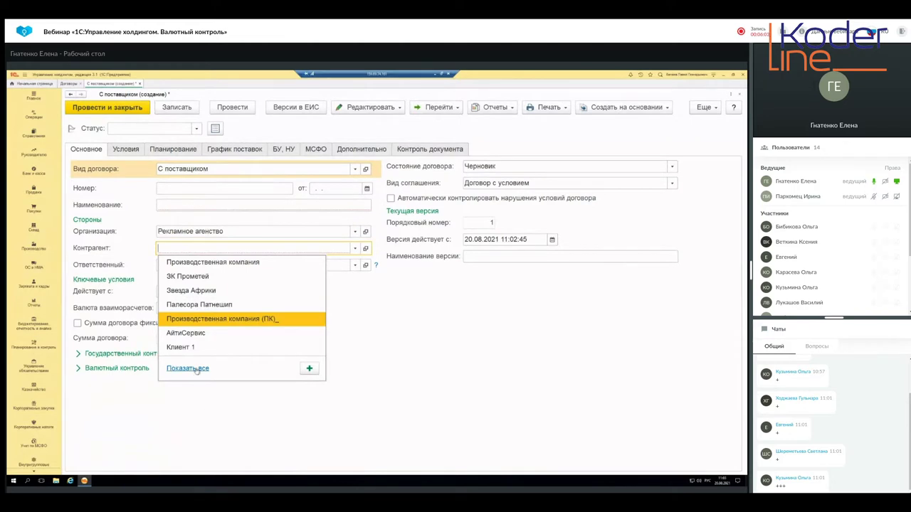
pyautogui.click(187, 369)
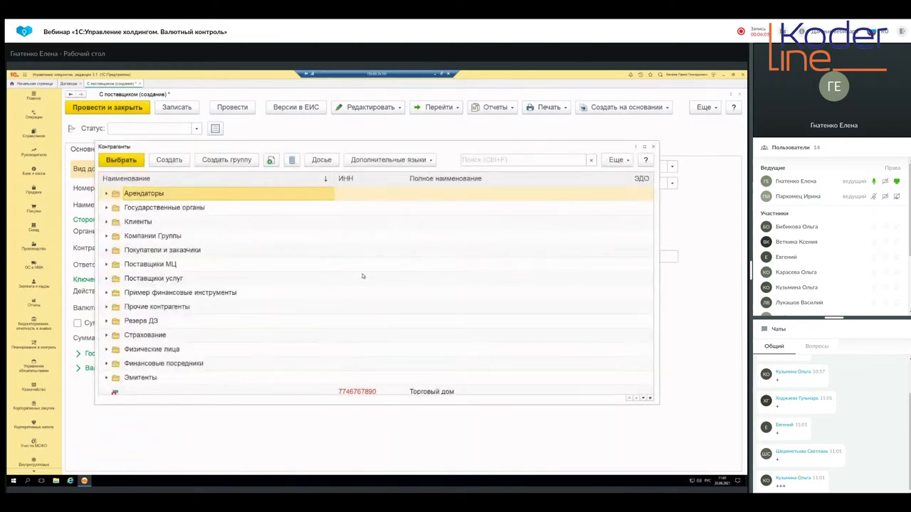
pyautogui.moveTo(658, 404); pyautogui.dragTo(711, 464)
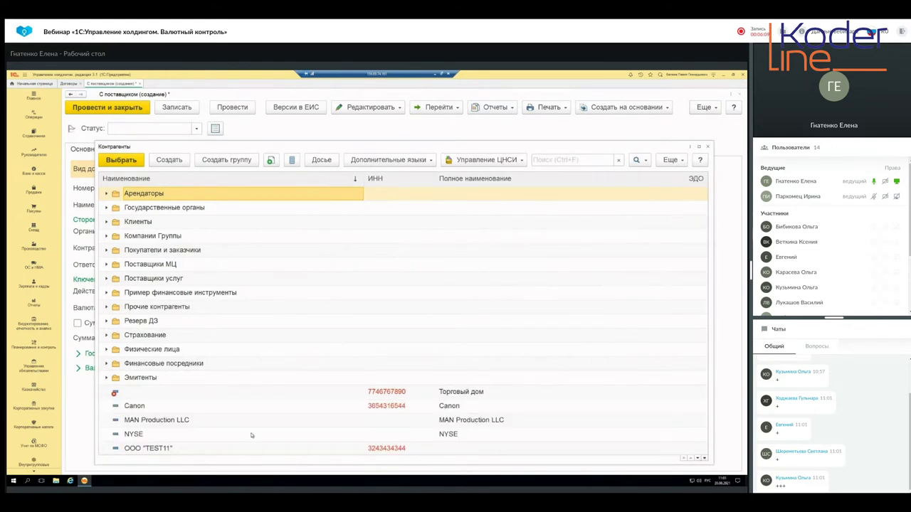
pyautogui.click(137, 420)
pyautogui.rightClick(137, 421)
pyautogui.click(190, 326)
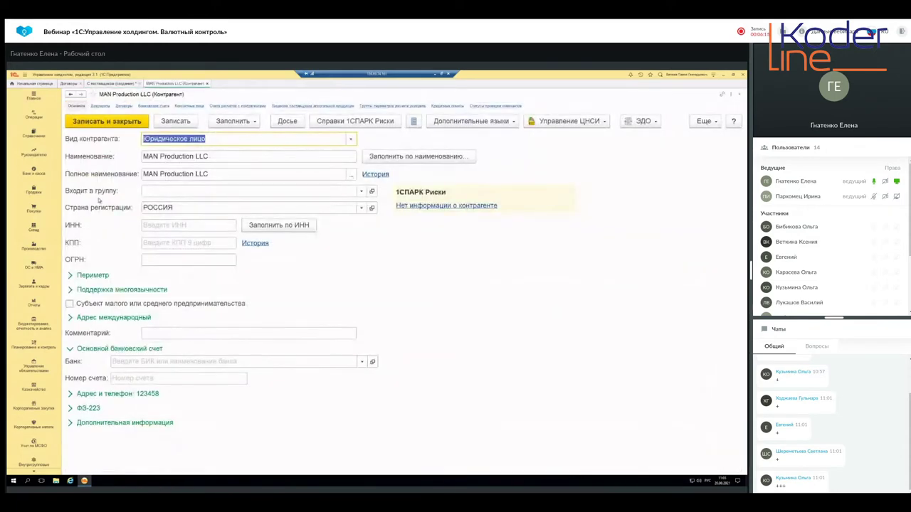
# - Set the counterparty's country of registration to РУАНДА and save the card
pyautogui.click(361, 207)
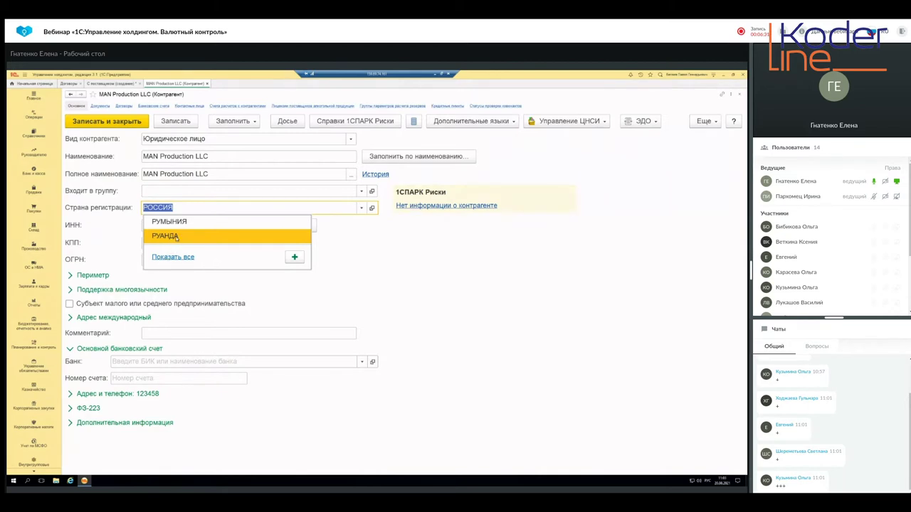
pyautogui.click(176, 237)
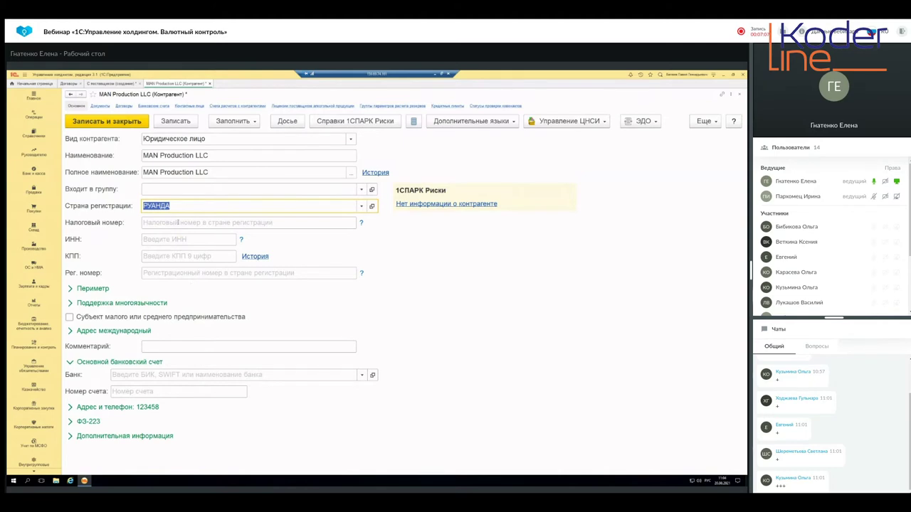
pyautogui.click(176, 121)
# - Copy the counterparty's name, MAN Production LLC, into its English name under multilingual support
pyautogui.click(120, 304)
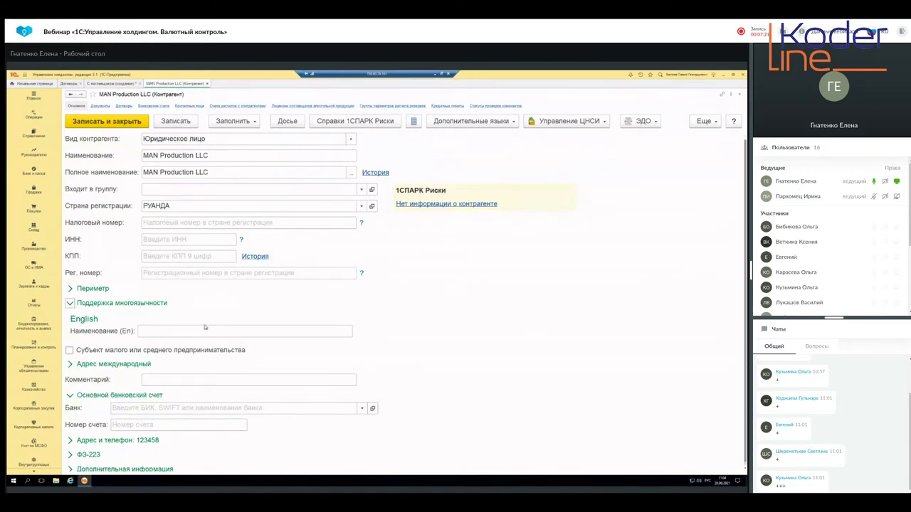
pyautogui.tripleClick(185, 158)
pyautogui.rightClick(184, 157)
pyautogui.click(221, 197)
pyautogui.rightClick(158, 332)
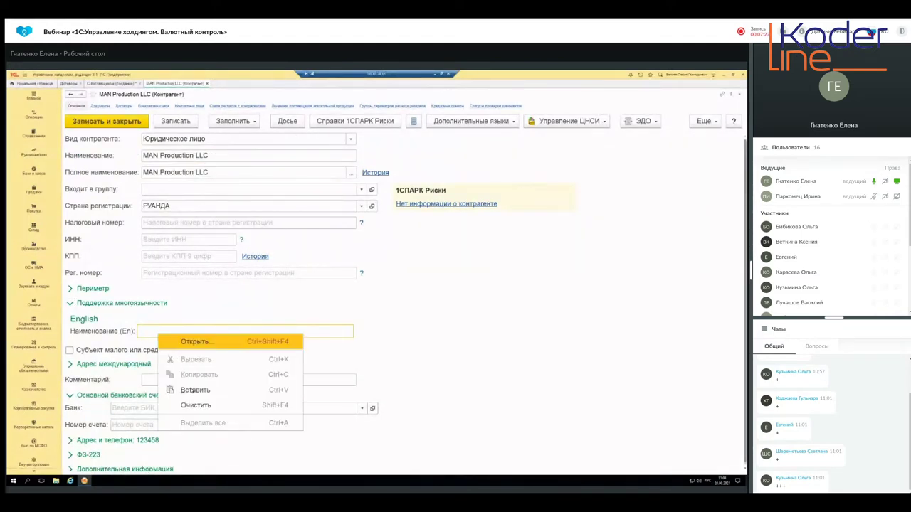
pyautogui.click(192, 390)
pyautogui.press('Tab')
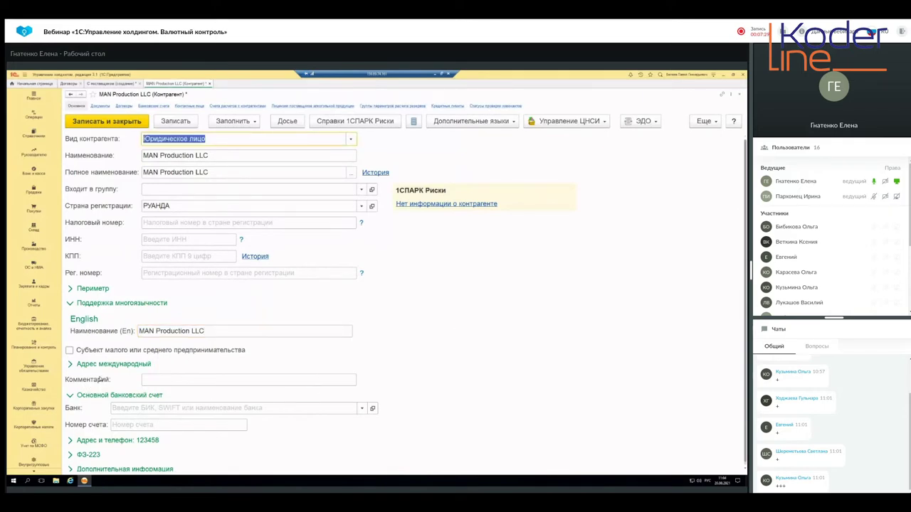
# - Fill in the main bank account with bank RCBWPLPW Райффайзенбанк Польша, an account number and currency EUR
pyautogui.click(112, 366)
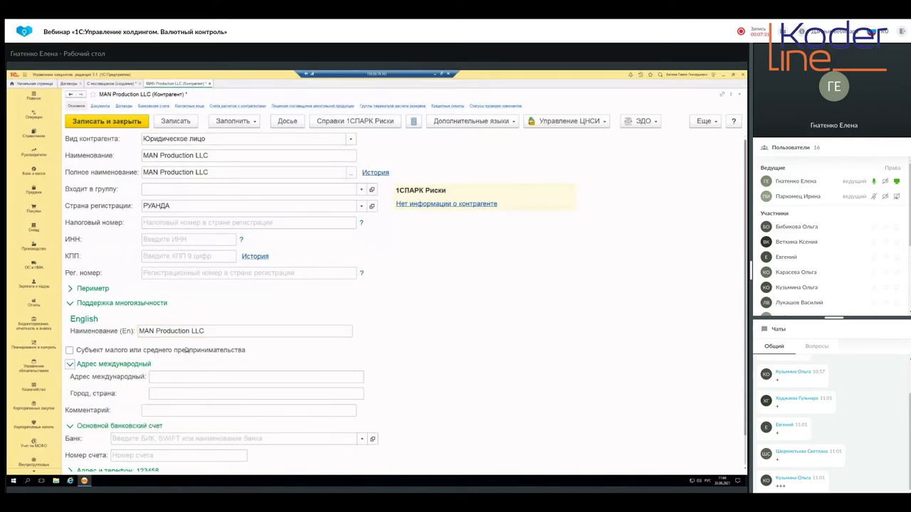
pyautogui.scroll(-1, 187, 353)
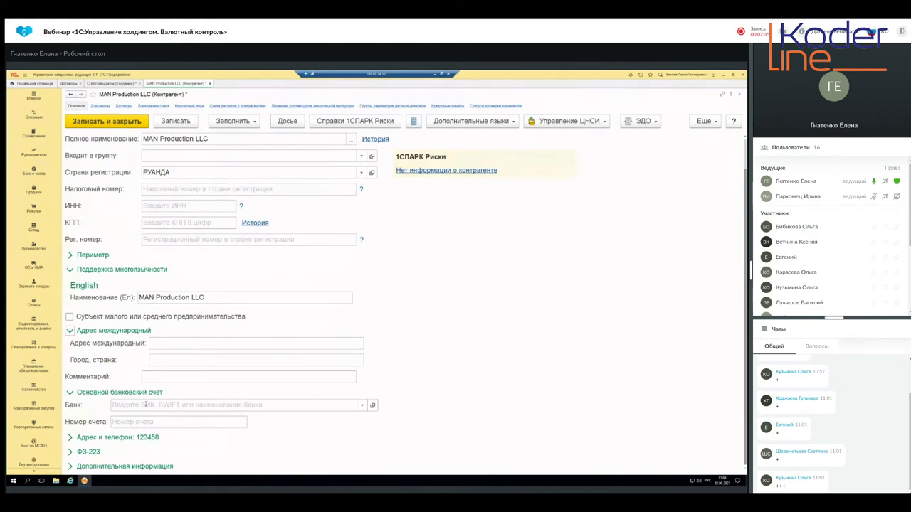
pyautogui.click(153, 406)
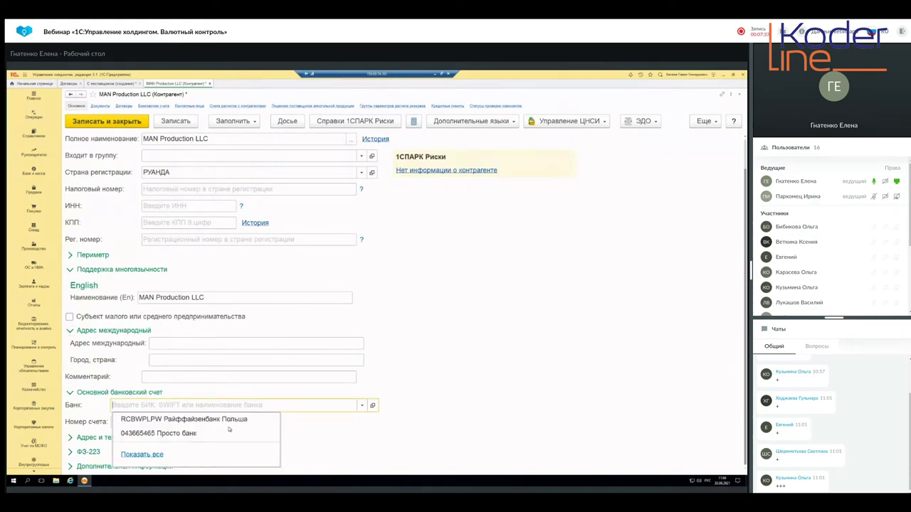
pyautogui.click(232, 420)
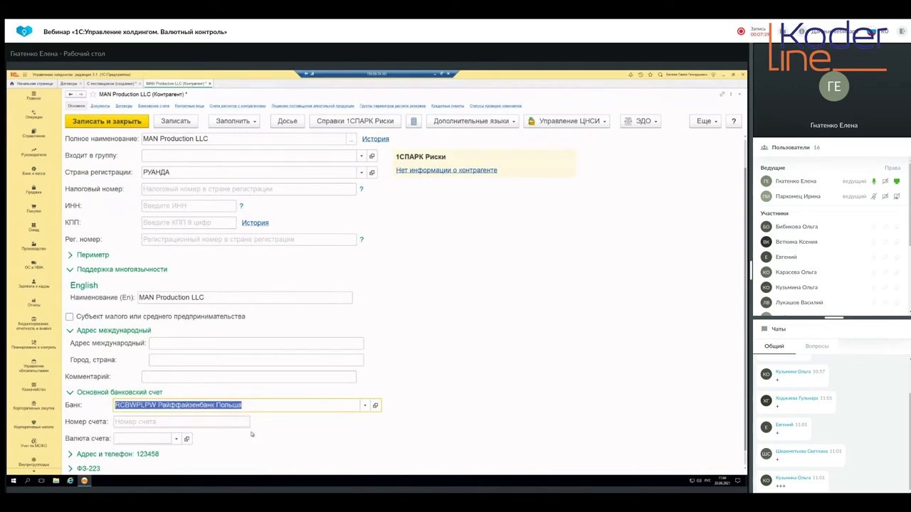
pyautogui.click(186, 421)
pyautogui.write('1233')
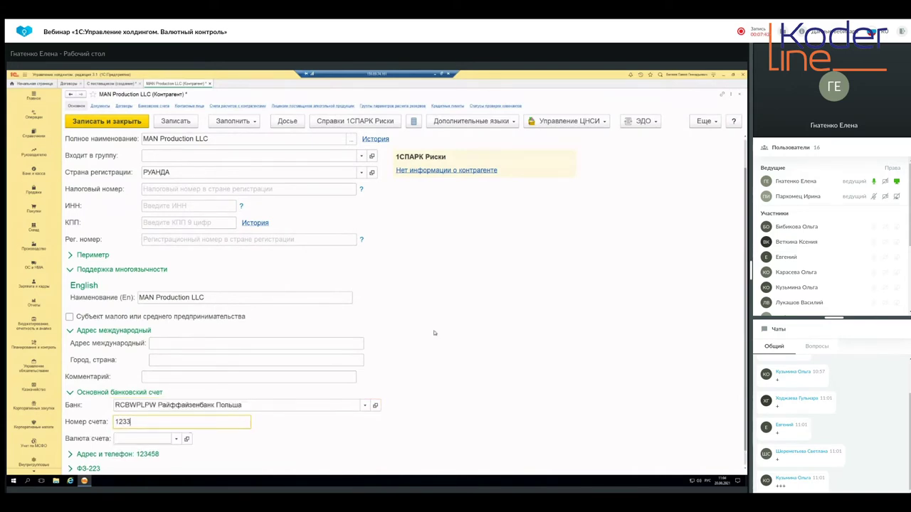
pyautogui.scroll(1, 178, 430)
pyautogui.scroll(-2, 164, 430)
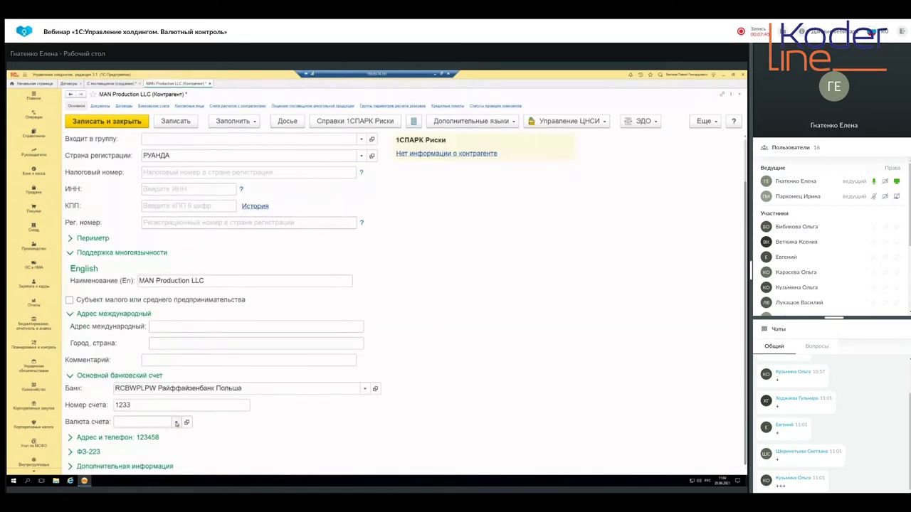
pyautogui.click(177, 422)
pyautogui.click(151, 350)
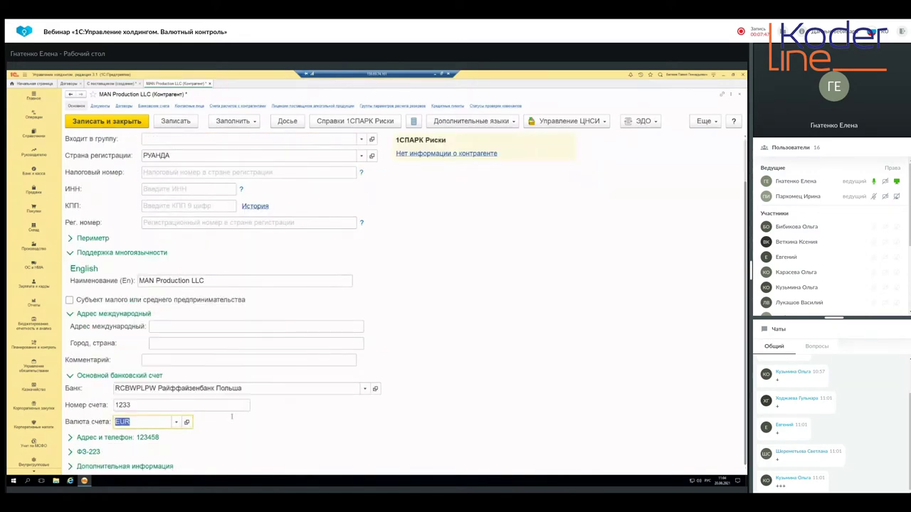
# - Examine the counterparty's address and phone details and the additional information section
pyautogui.click(258, 437)
pyautogui.scroll(-5, 401, 386)
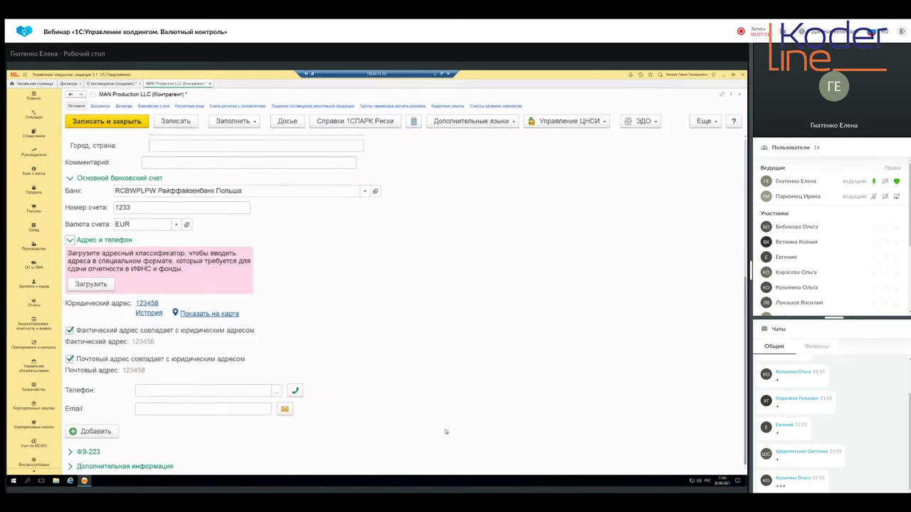
pyautogui.click(136, 467)
pyautogui.scroll(7, 299, 418)
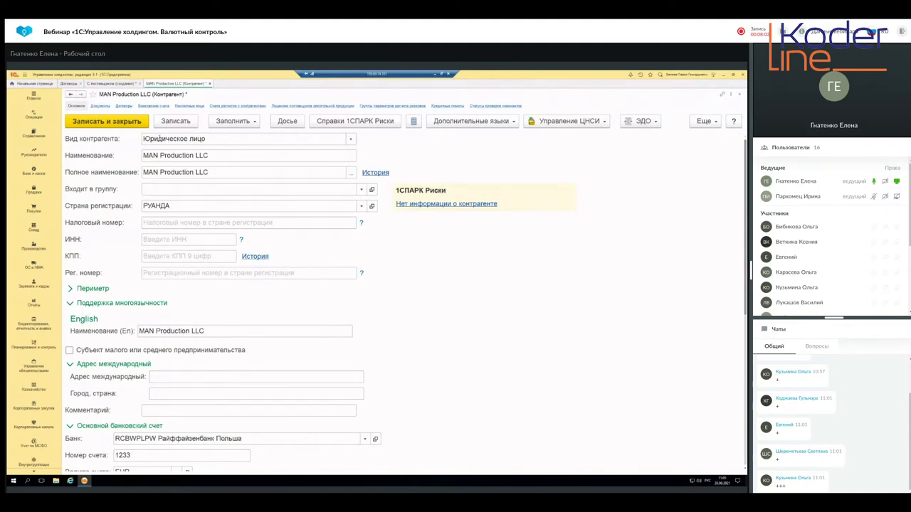
# - Try to save the MAN Production LLC counterparty card with the new bank account
pyautogui.click(112, 122)
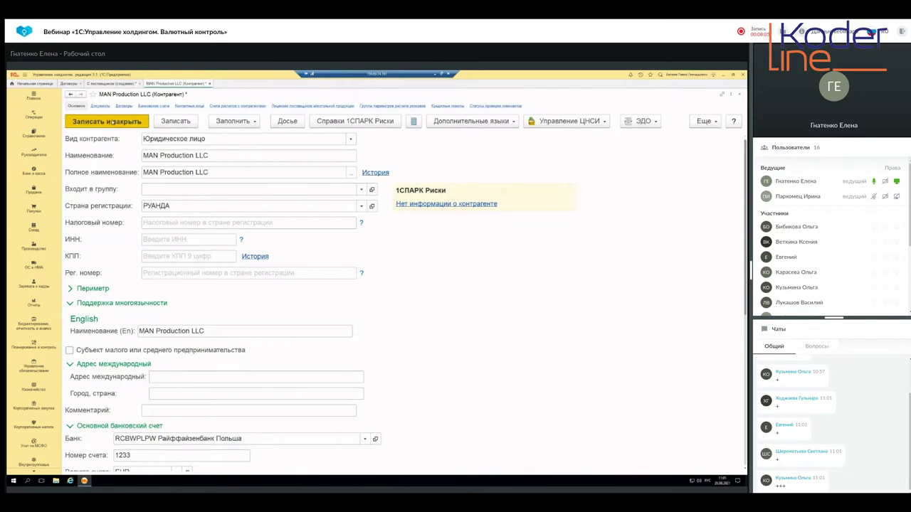
pyautogui.click(488, 299)
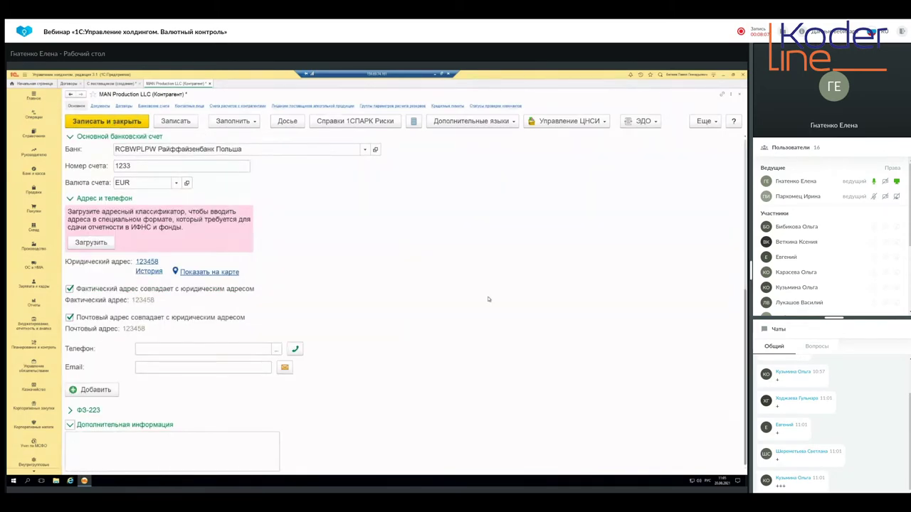
pyautogui.scroll(5, 214, 256)
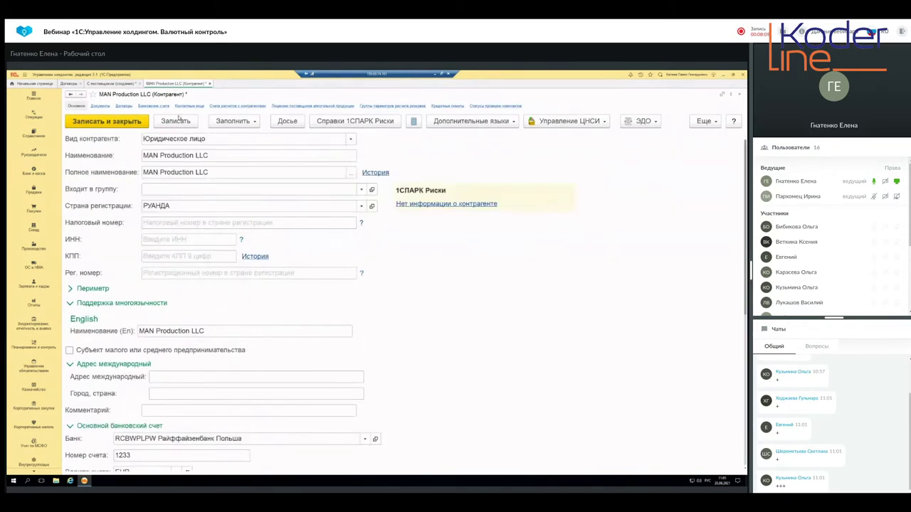
pyautogui.click(176, 122)
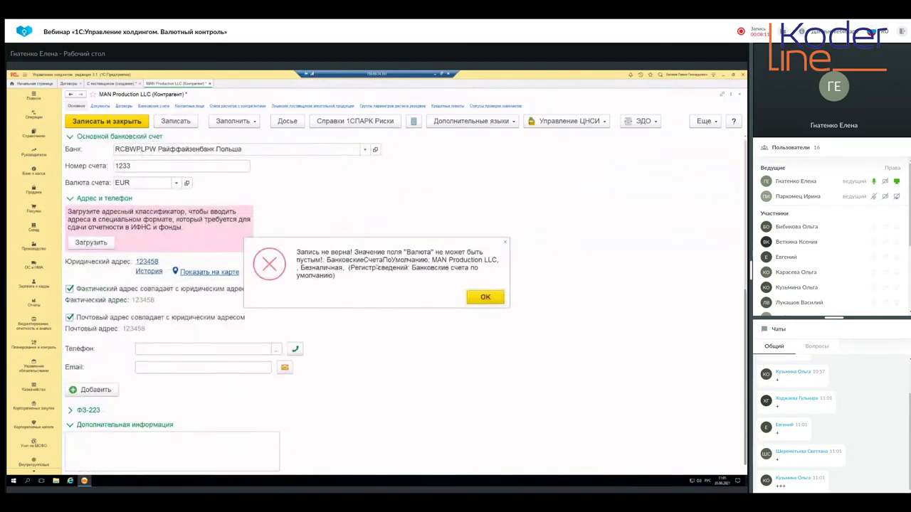
pyautogui.click(506, 243)
# - Review the English name and international address in the card of Райффайзенбанк Польша, and save and close that card
pyautogui.scroll(4, 220, 339)
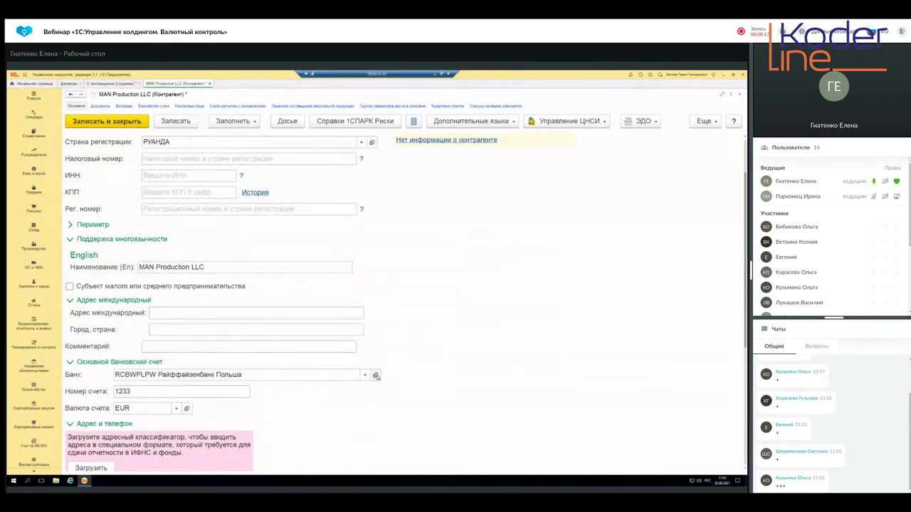
pyautogui.click(376, 375)
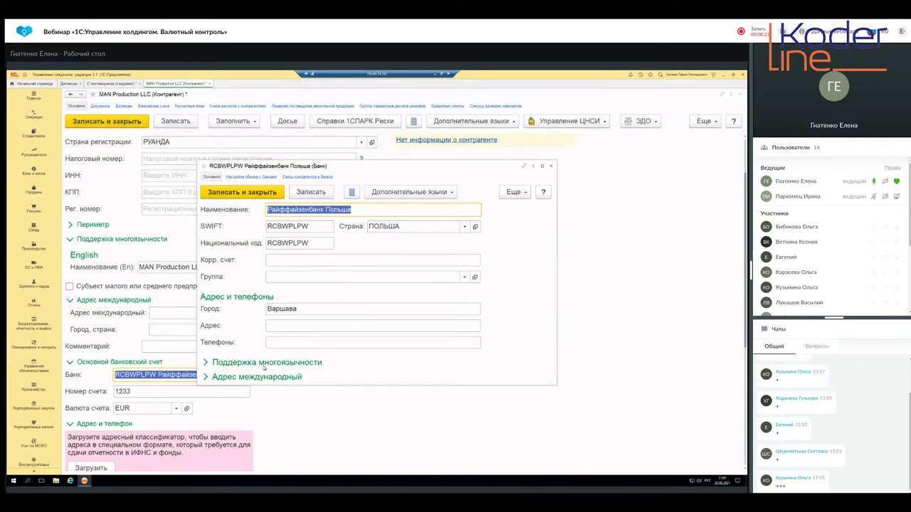
pyautogui.click(264, 364)
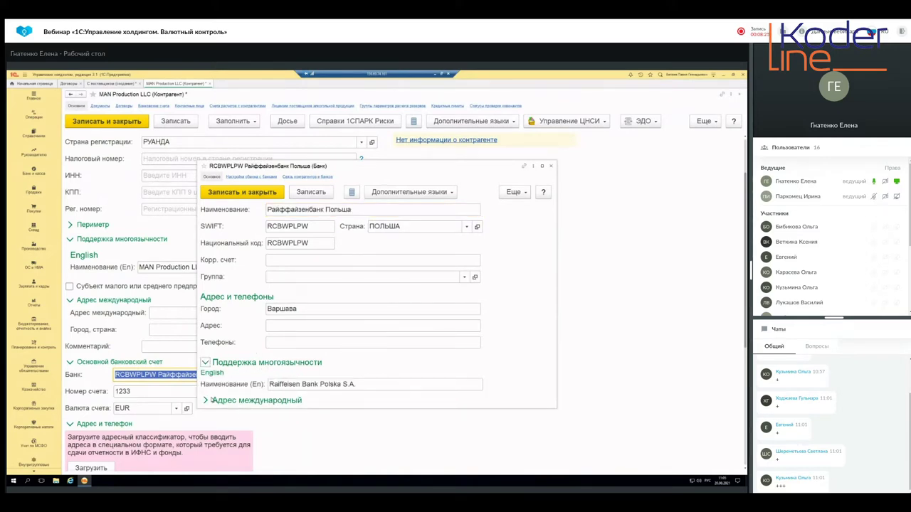
pyautogui.moveTo(289, 173); pyautogui.dragTo(366, 160)
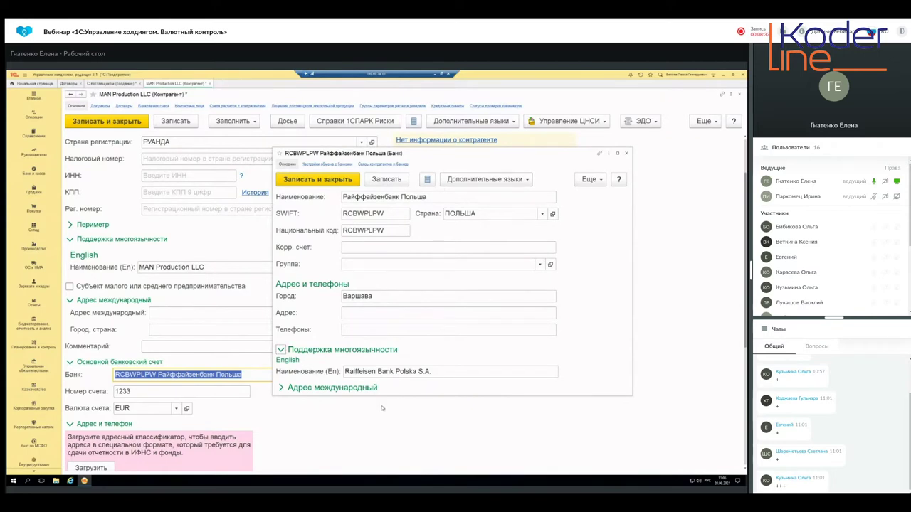
pyautogui.click(355, 390)
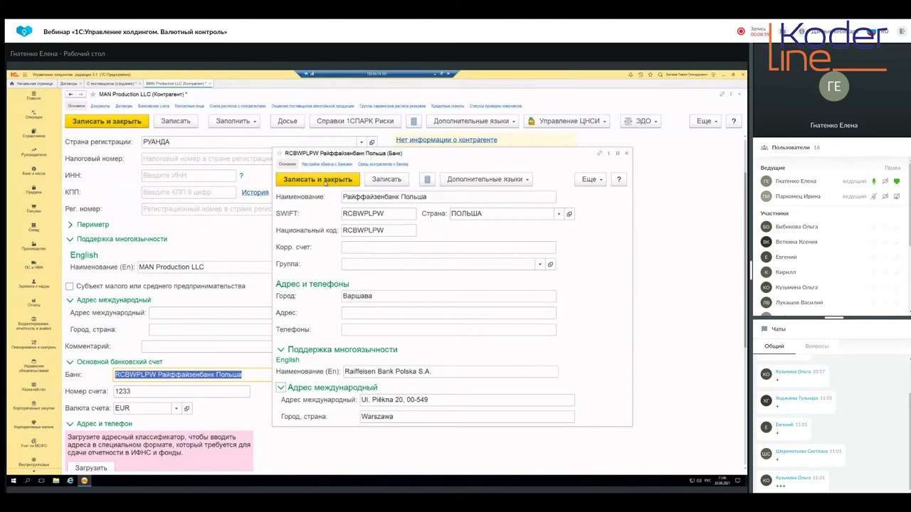
pyautogui.click(325, 180)
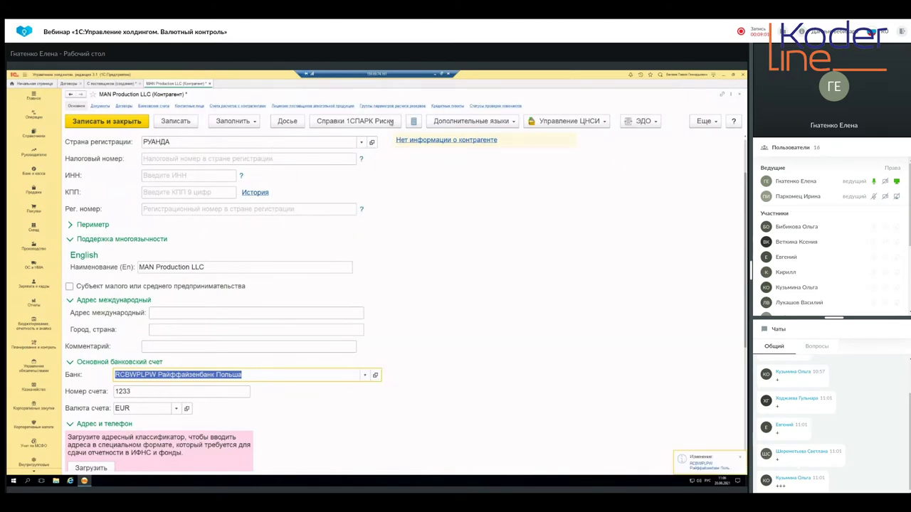
# - Switch to Visio and review the currency control flowcharts for supplier postpayment, supplier advance, buyer advance and buyer postpayment
pyautogui.click(437, 75)
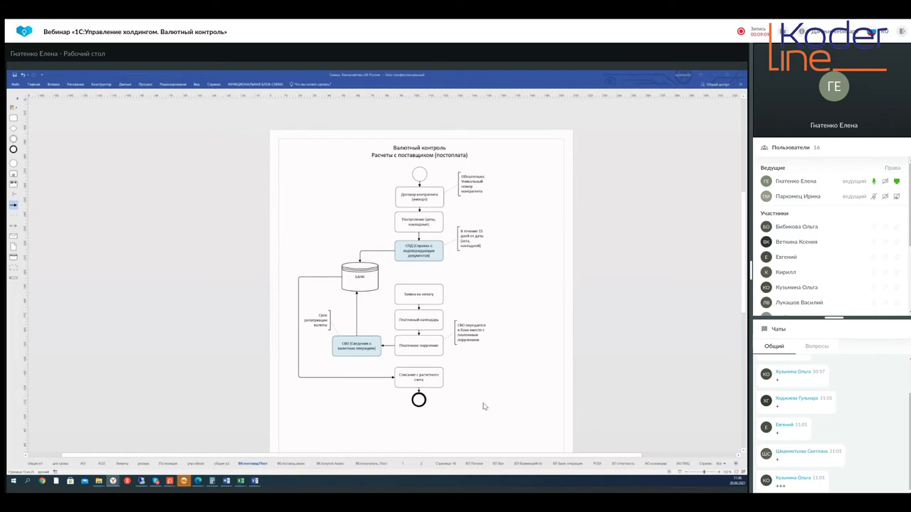
pyautogui.click(140, 482)
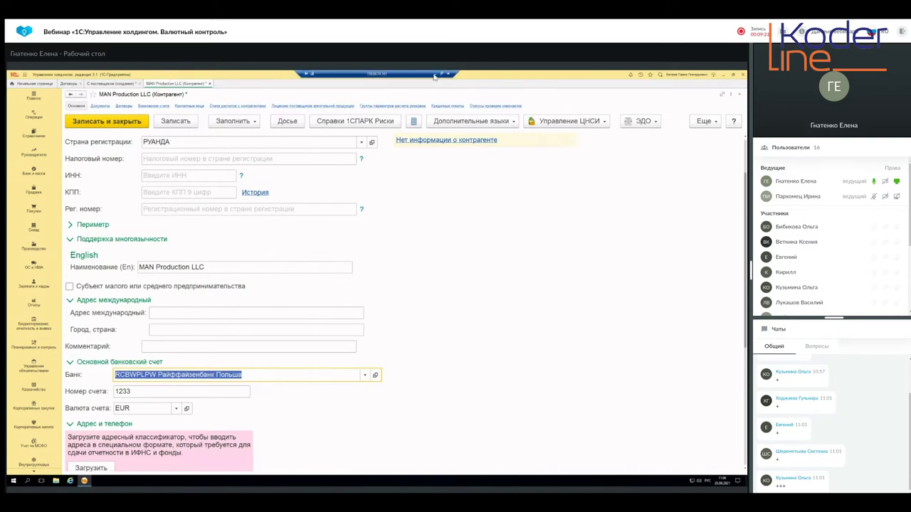
pyautogui.hotkey('alt', 'Tab')
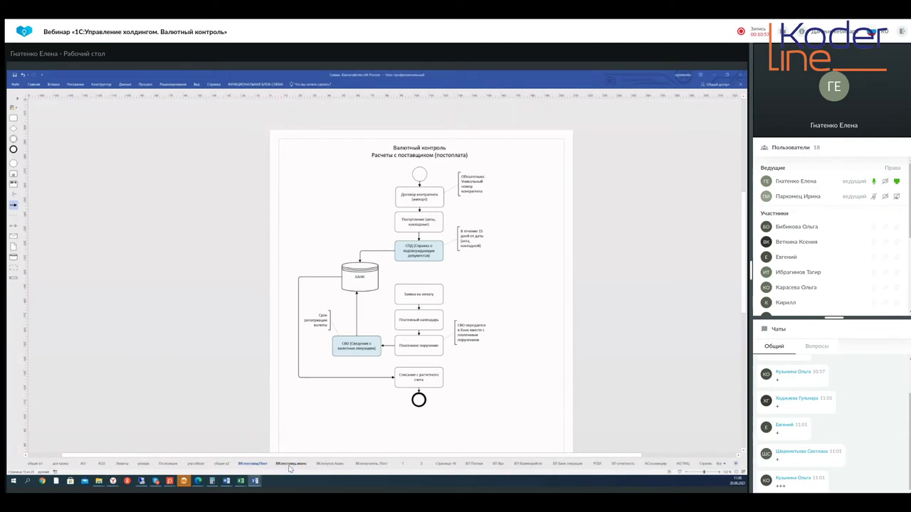
pyautogui.click(291, 464)
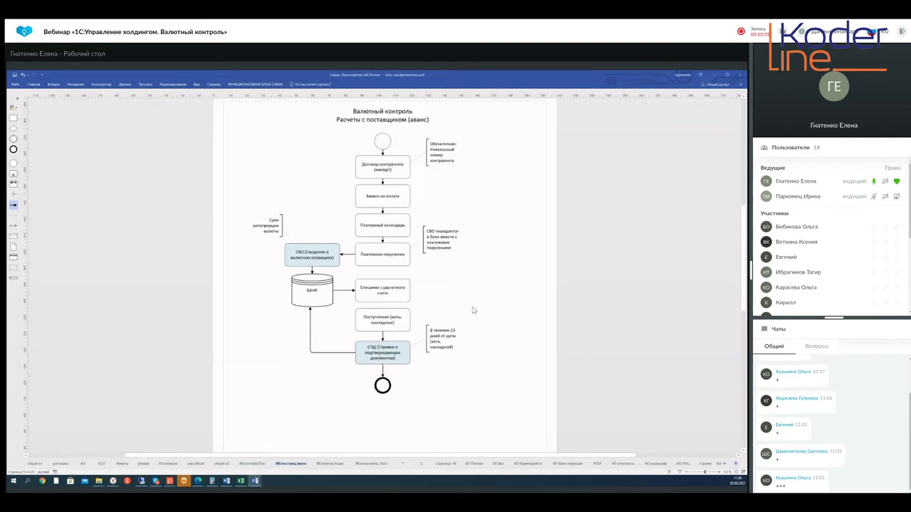
pyautogui.scroll(1, 472, 304)
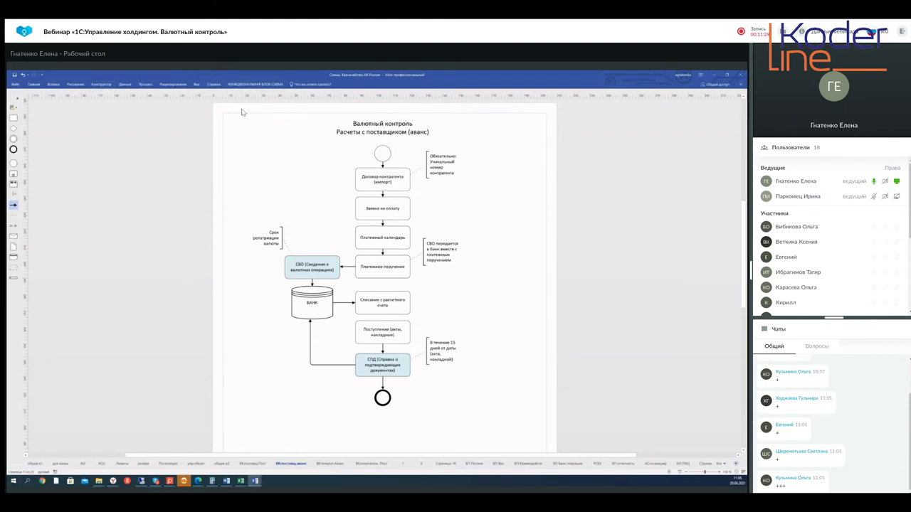
pyautogui.click(335, 464)
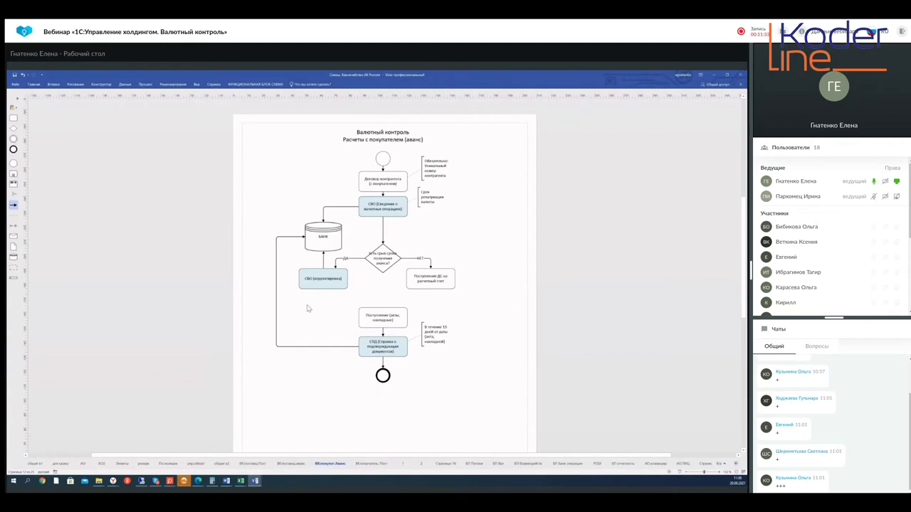
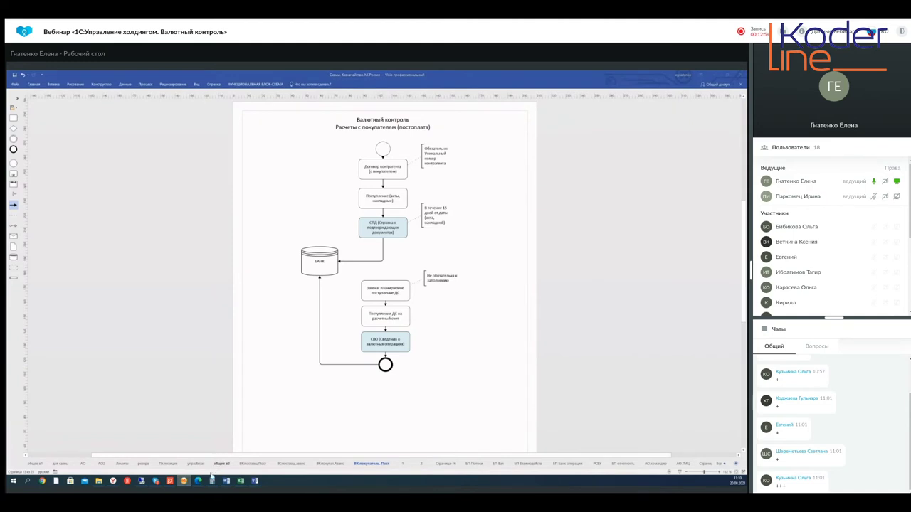
# - Switch back to 1C and review the currency control deadlines for СВО and СПД in the treasury settings
pyautogui.click(141, 481)
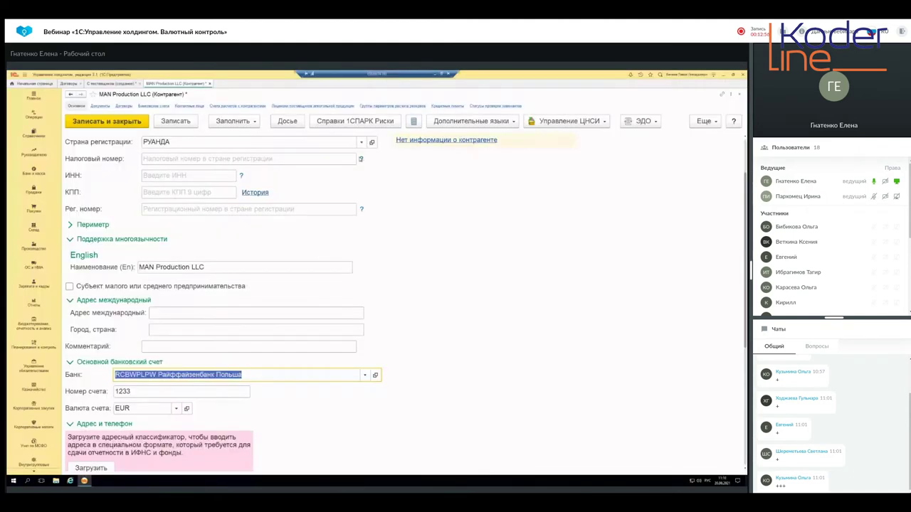
pyautogui.click(33, 389)
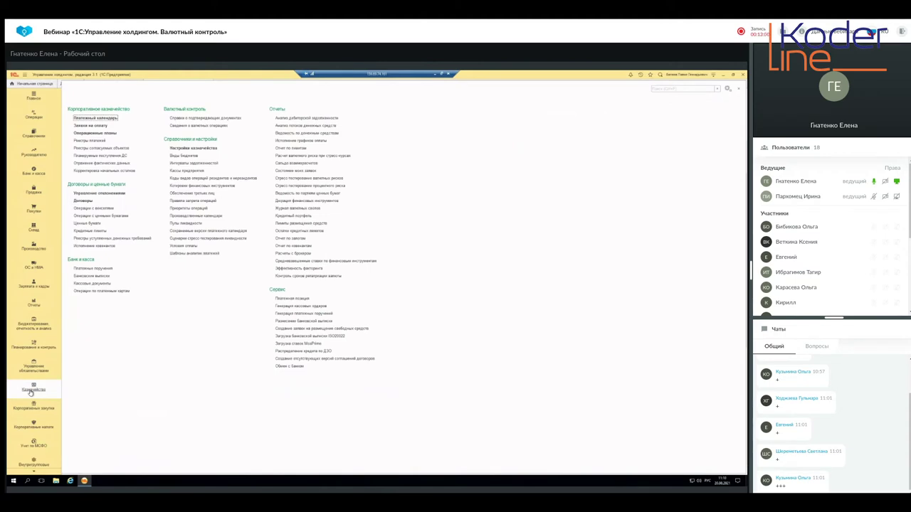
pyautogui.click(194, 148)
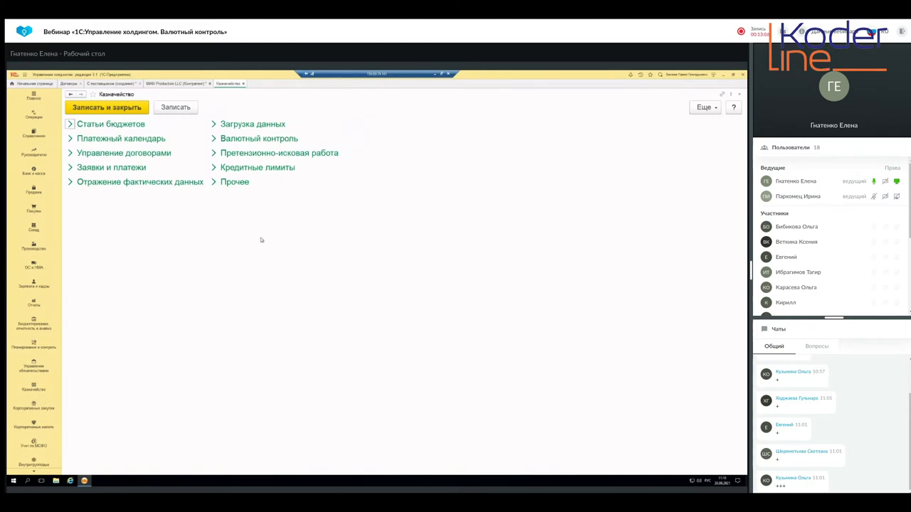
pyautogui.click(256, 139)
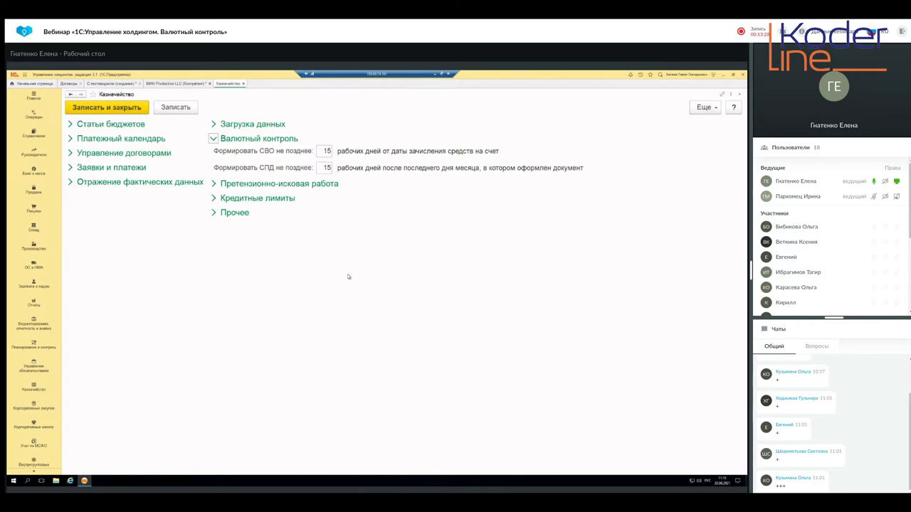
pyautogui.click(78, 93)
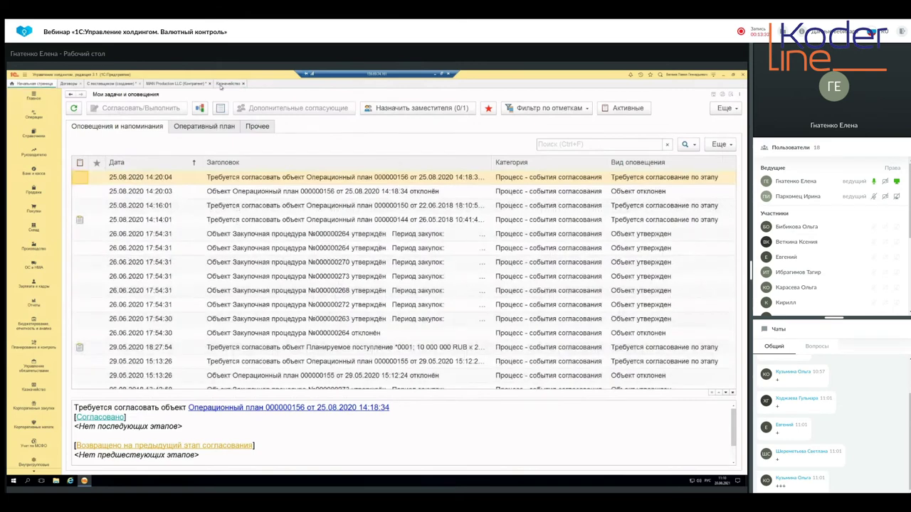
pyautogui.click(222, 84)
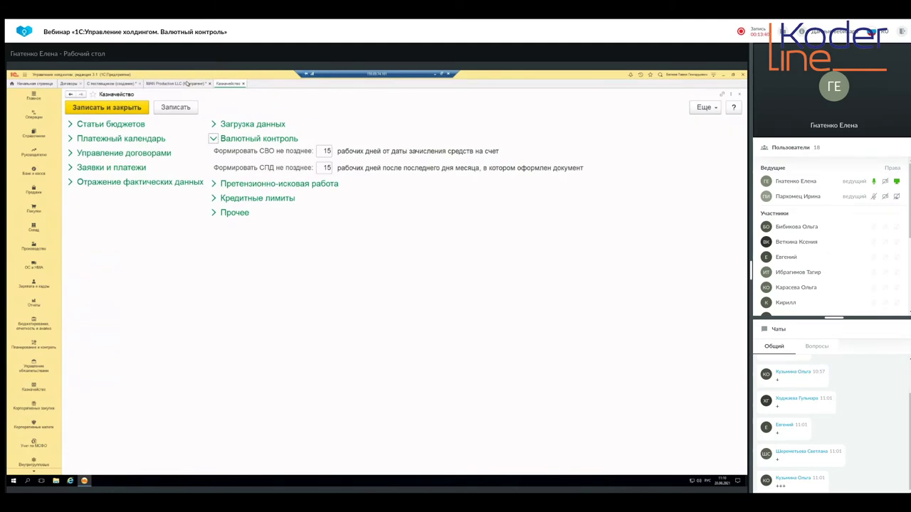
# - Return to the MAN Production LLC card, collapse its main bank account section and try to save the card
pyautogui.click(187, 84)
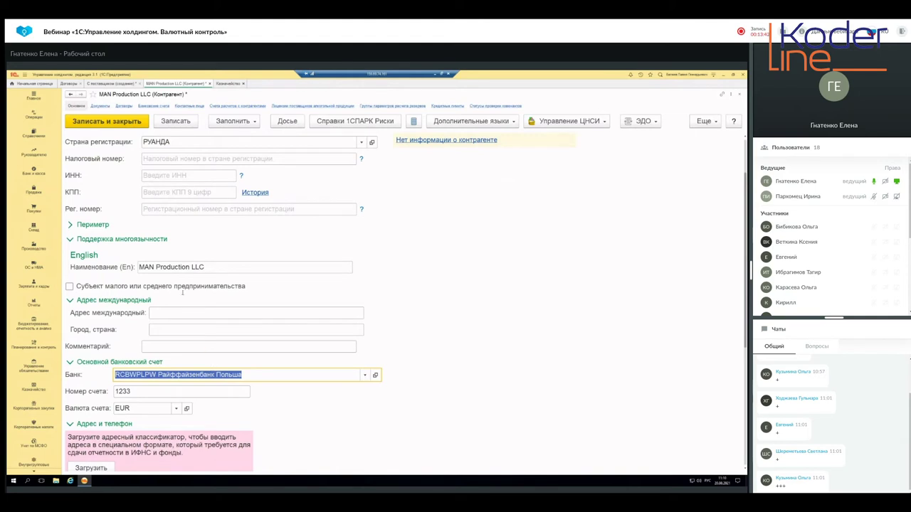
pyautogui.click(360, 381)
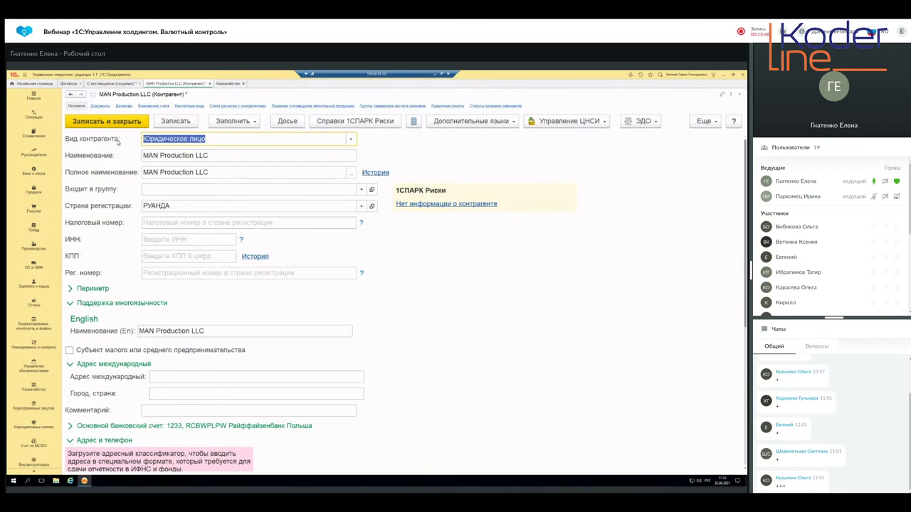
pyautogui.click(164, 123)
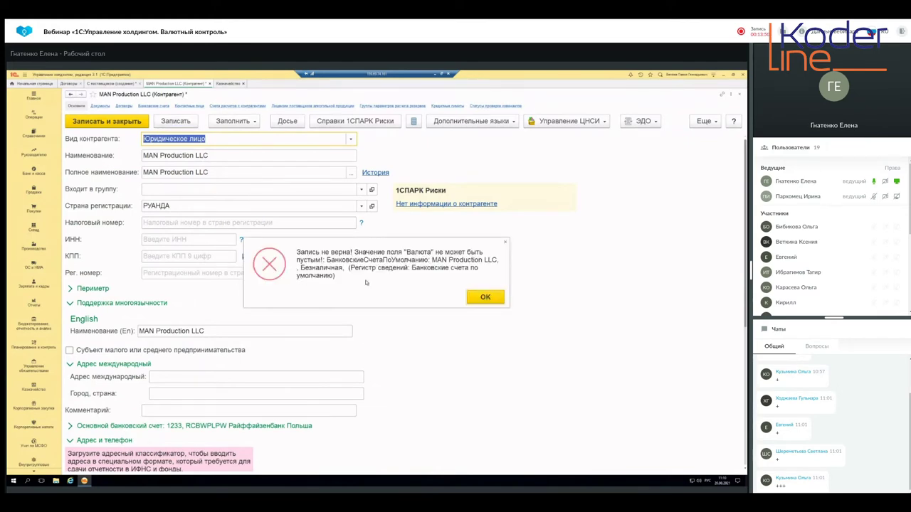
pyautogui.click(491, 298)
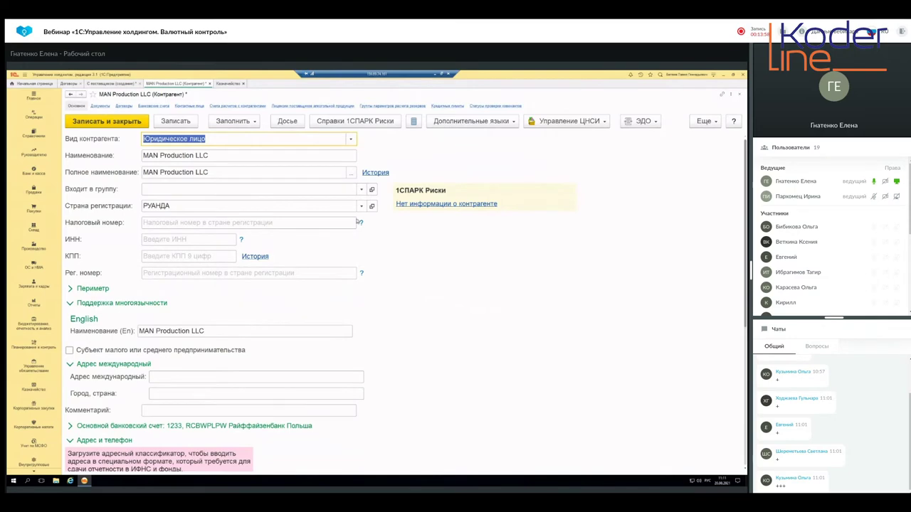
# - Collapse the counterparty's address and phone section and start a new record in its list of bank accounts
pyautogui.scroll(-5, 355, 270)
pyautogui.scroll(5, 354, 306)
pyautogui.scroll(-5, 354, 314)
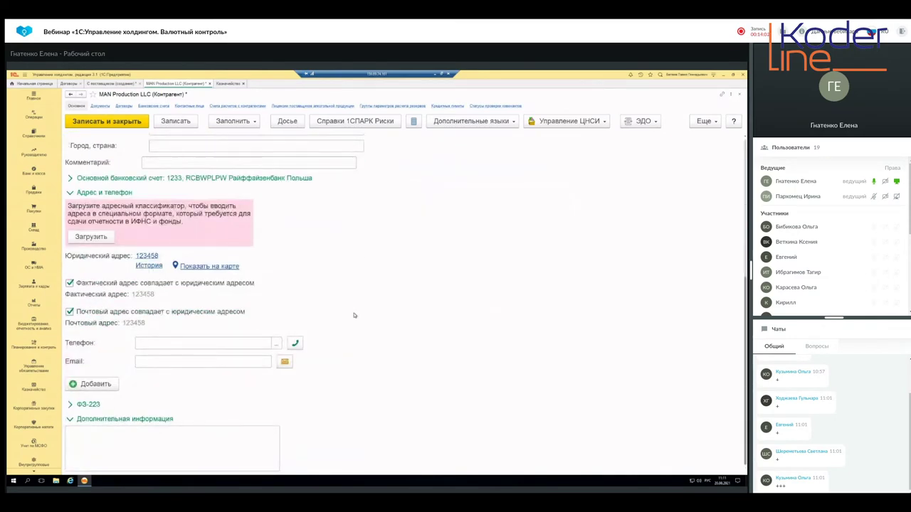
pyautogui.scroll(4, 354, 315)
pyautogui.click(71, 419)
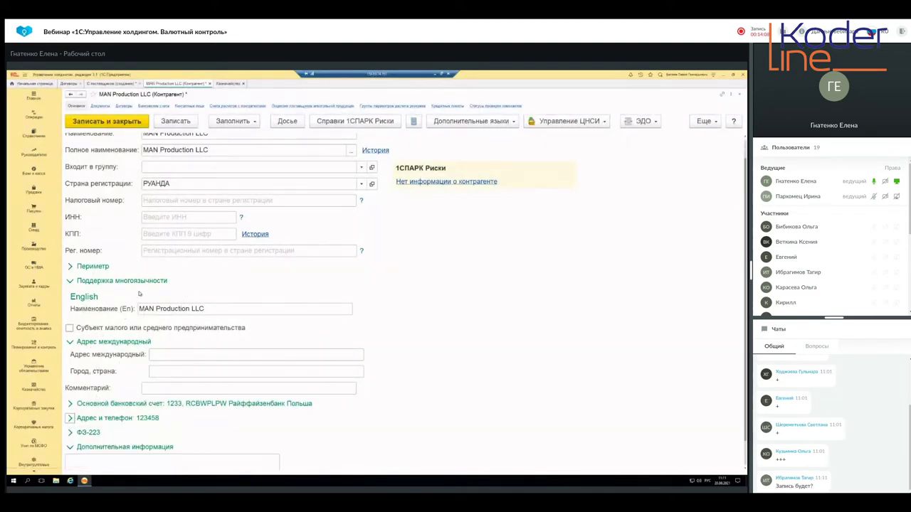
pyautogui.scroll(1, 259, 192)
pyautogui.click(164, 105)
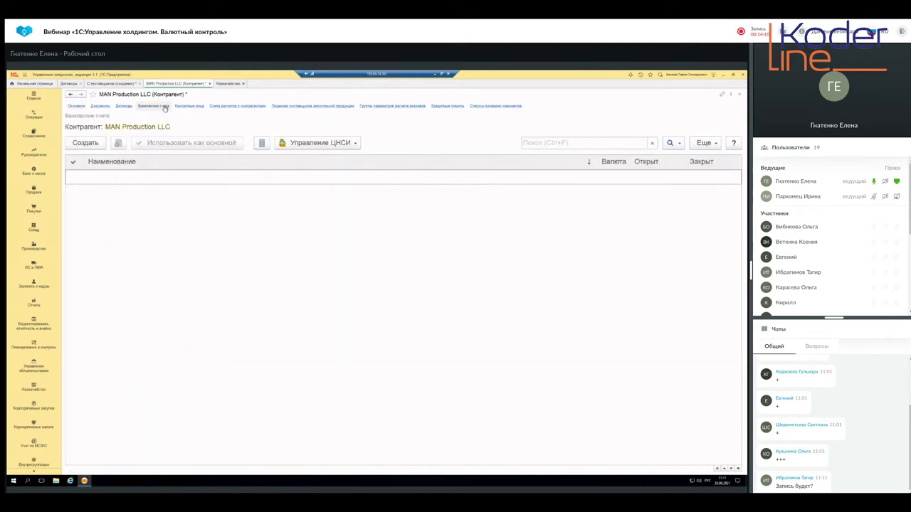
pyautogui.click(85, 145)
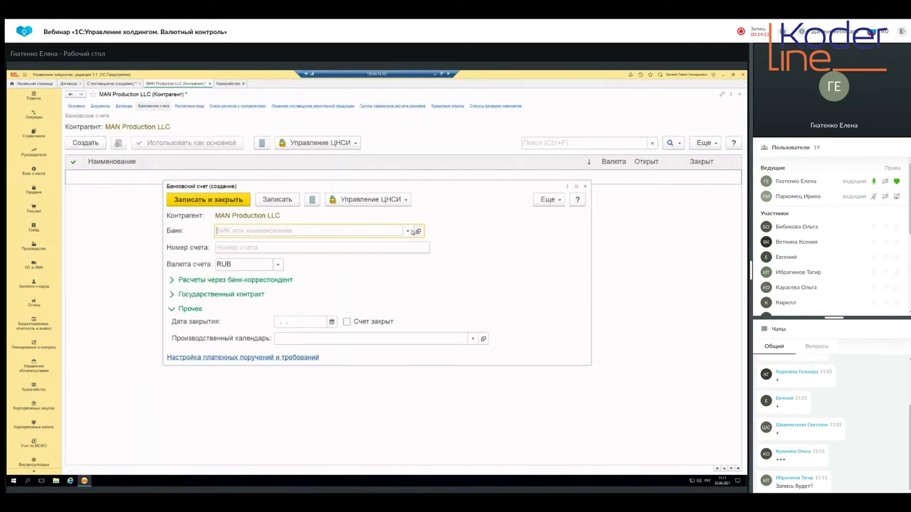
# - Fill in the new bank account with bank RCBWPLPW Райффайзенбанк Польша, an account number and currency EUR
pyautogui.click(407, 231)
pyautogui.click(313, 245)
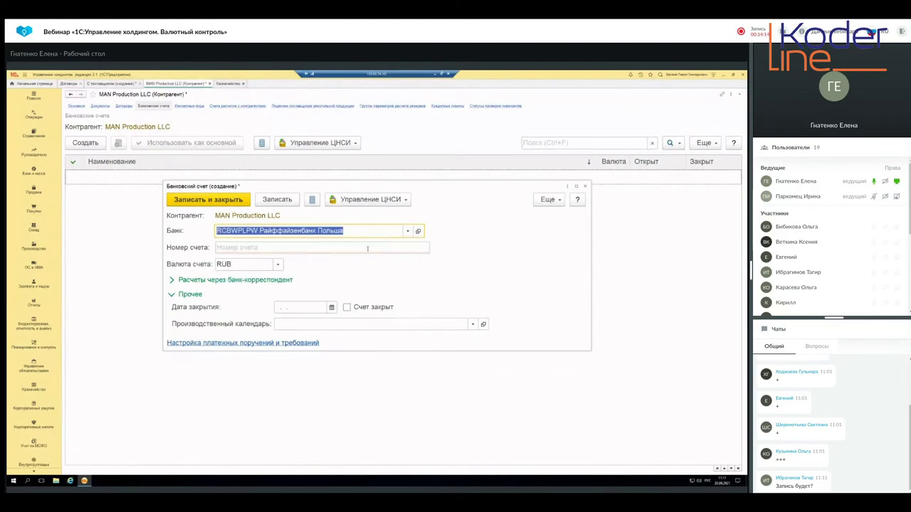
pyautogui.click(403, 249)
pyautogui.write('1223')
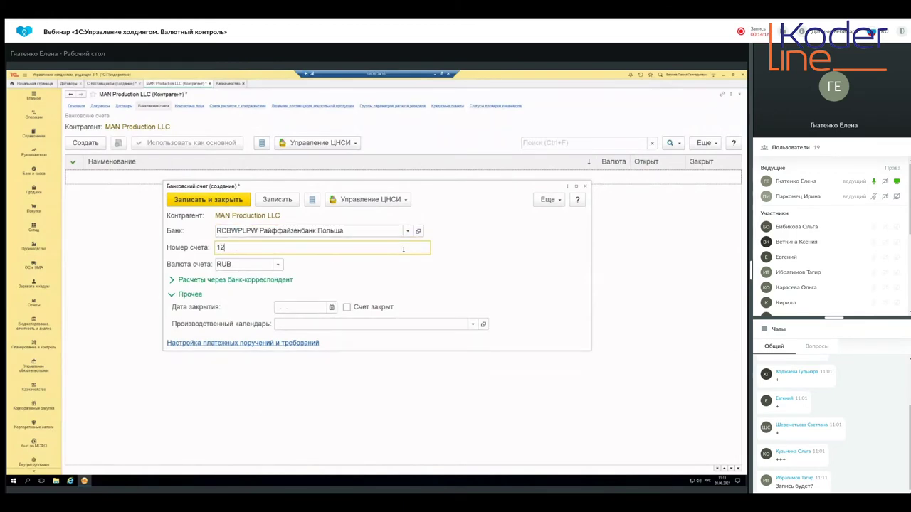
pyautogui.click(278, 264)
pyautogui.click(249, 306)
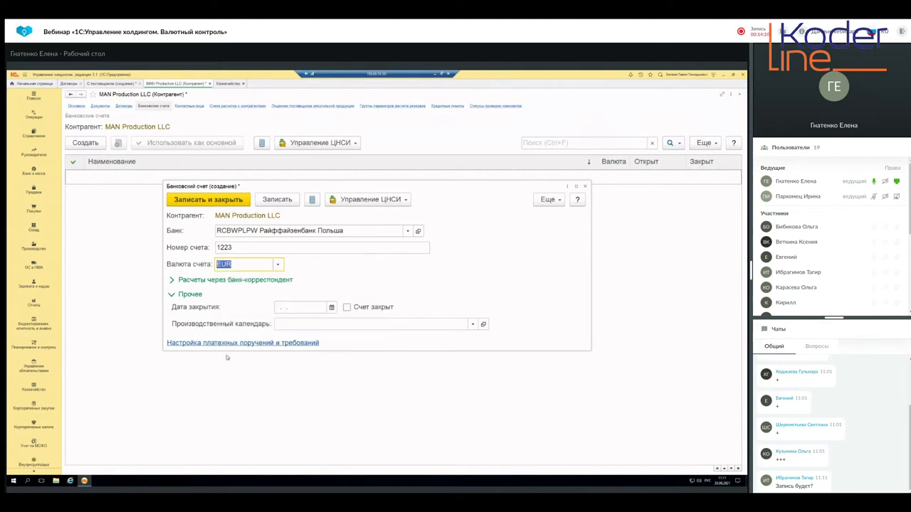
# - Expand the correspondent bank settlements of the account and examine the option for payments through another bank
pyautogui.click(249, 282)
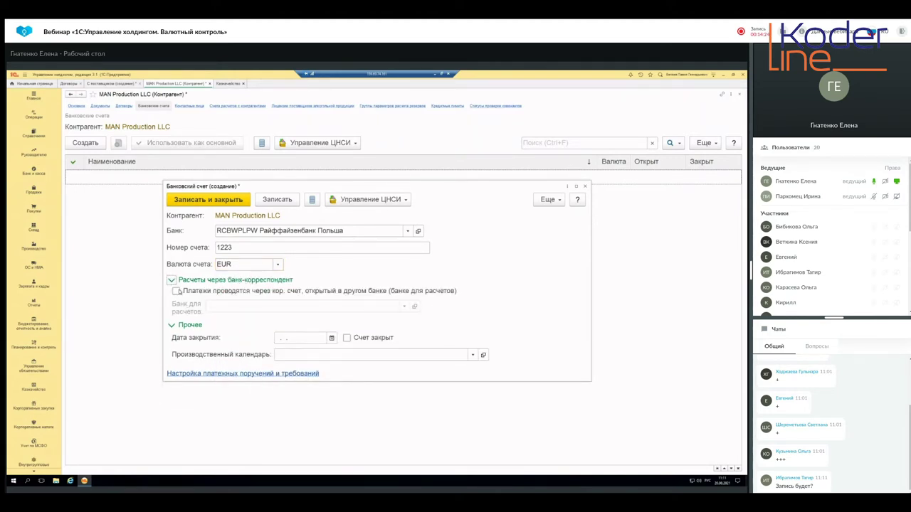
pyautogui.click(177, 291)
pyautogui.click(176, 292)
# - Set the bank account's production calendar to Российская Федерация
pyautogui.click(473, 354)
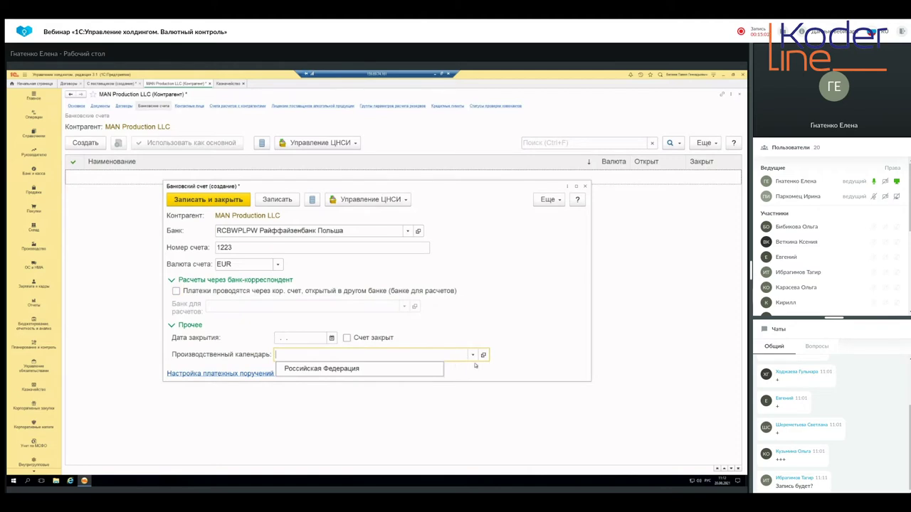
pyautogui.click(539, 341)
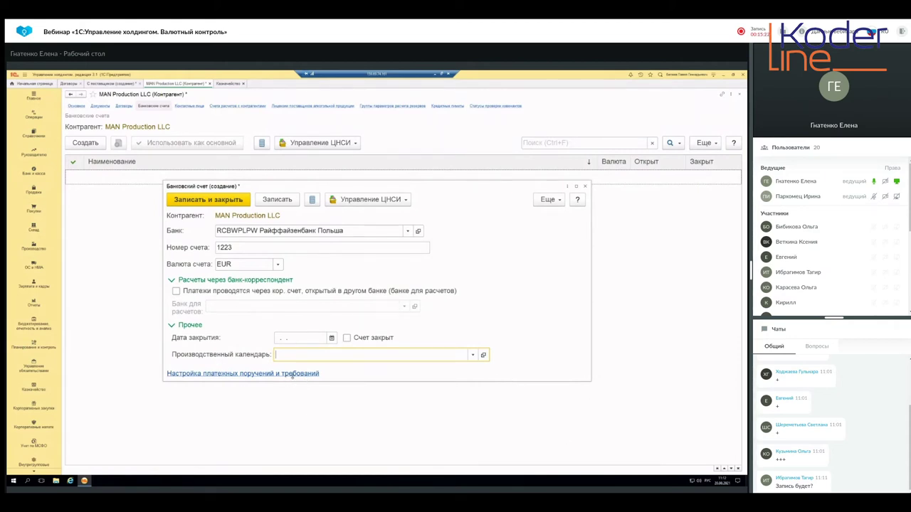
pyautogui.click(473, 355)
pyautogui.click(351, 371)
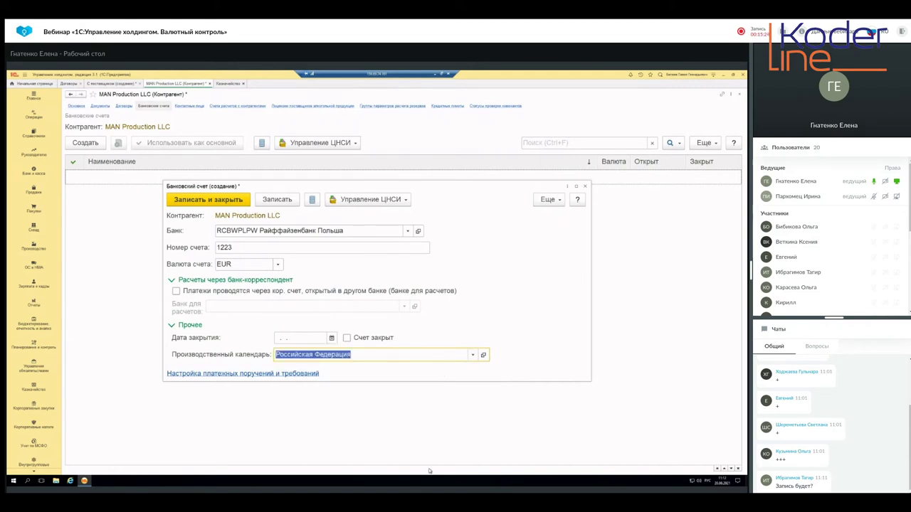
# - Review and accept the account's payment order and request settings, and save and close the new bank account
pyautogui.click(283, 374)
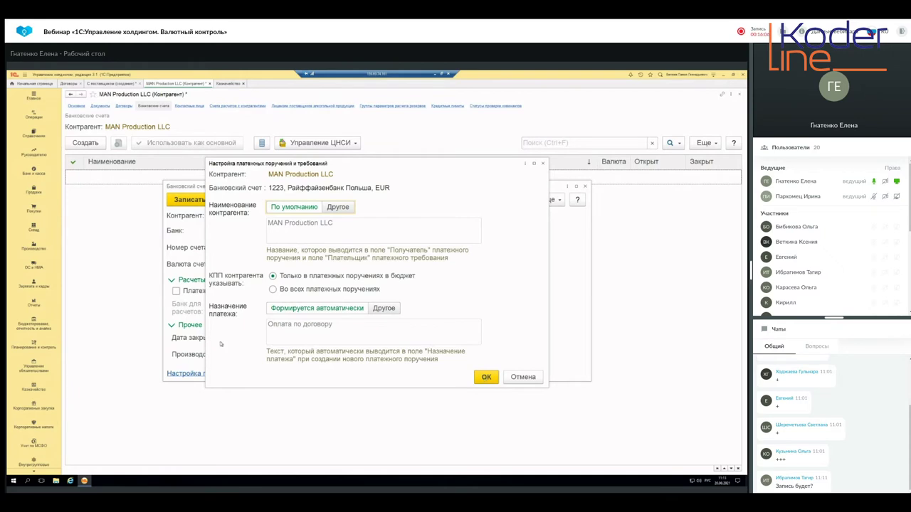
pyautogui.click(486, 377)
pyautogui.click(484, 381)
pyautogui.click(212, 196)
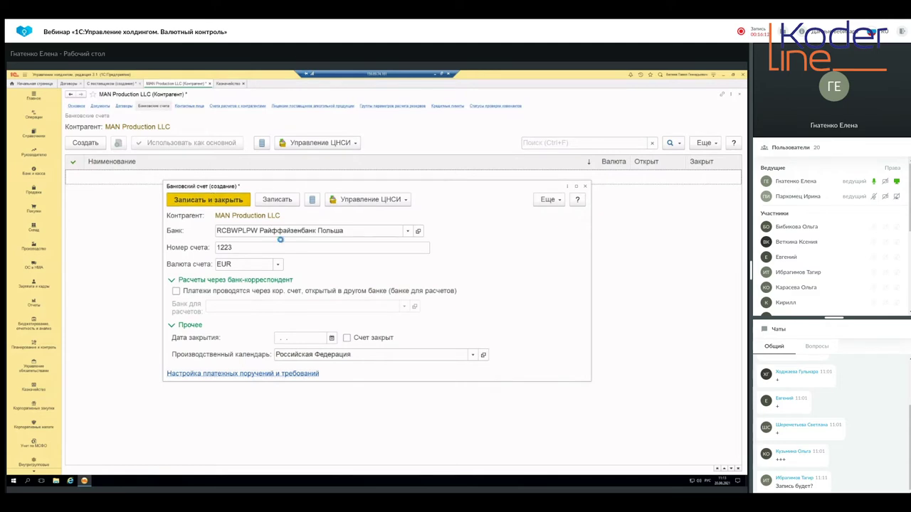
pyautogui.click(85, 143)
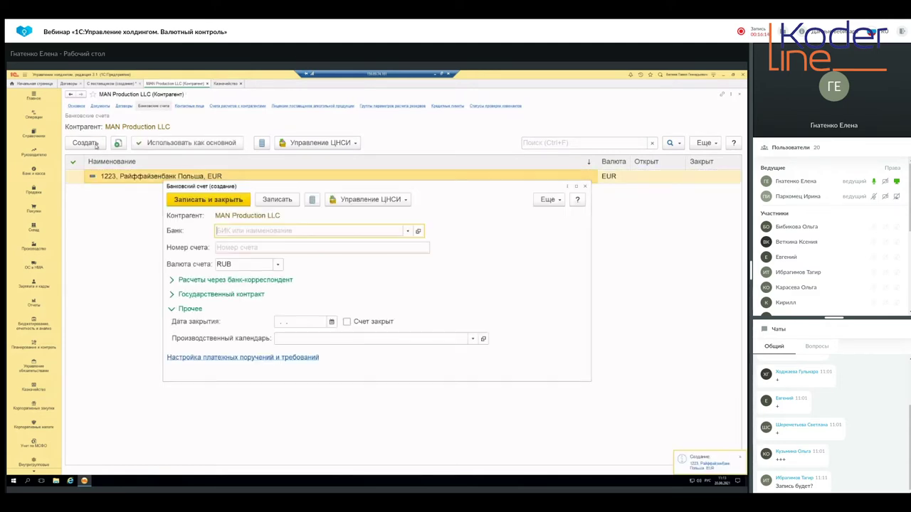
pyautogui.click(585, 187)
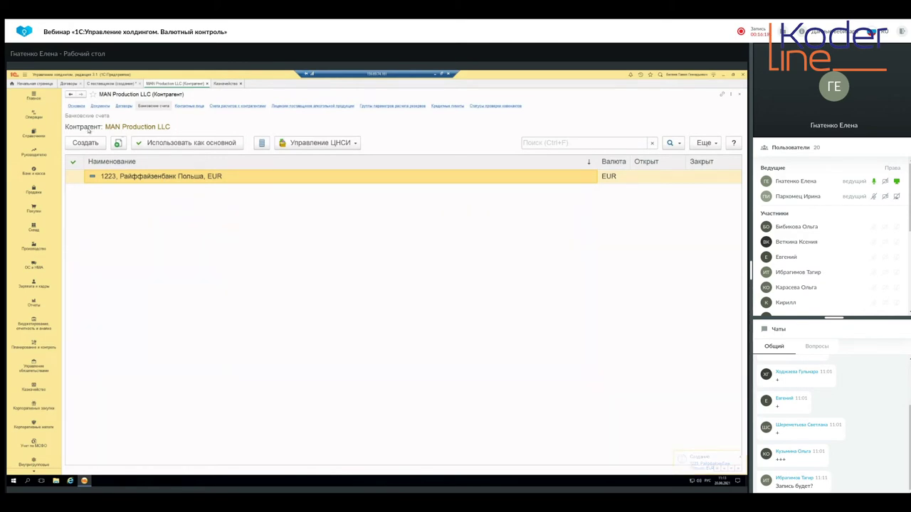
# - Return to the main data of MAN Production LLC, and save and close the counterparty card
pyautogui.click(81, 106)
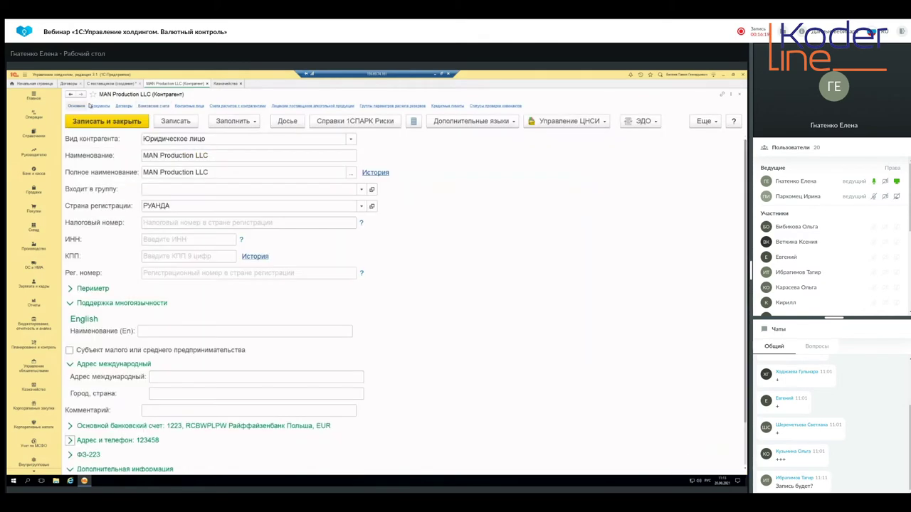
pyautogui.click(168, 122)
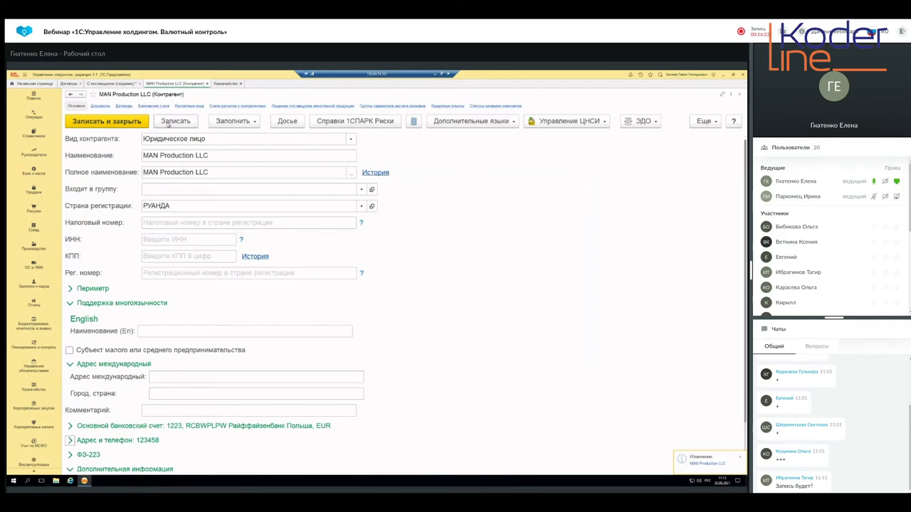
pyautogui.click(118, 121)
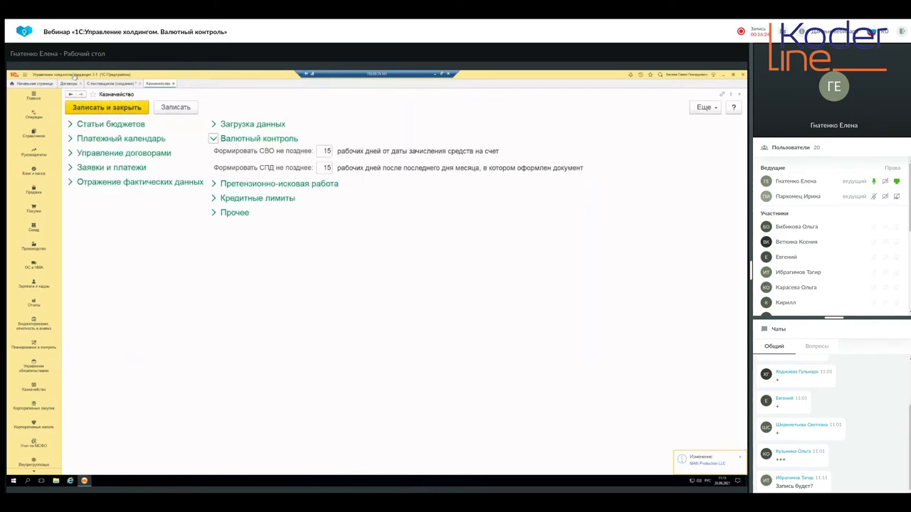
# - Choose MAN Production LLC as the supplier contract's counterparty and set the contract date to 01.01.2021
pyautogui.click(173, 84)
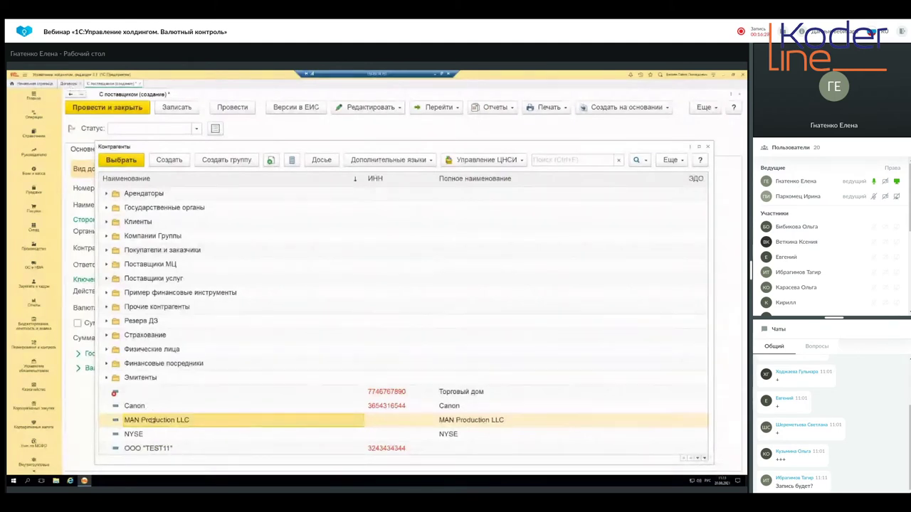
pyautogui.doubleClick(153, 421)
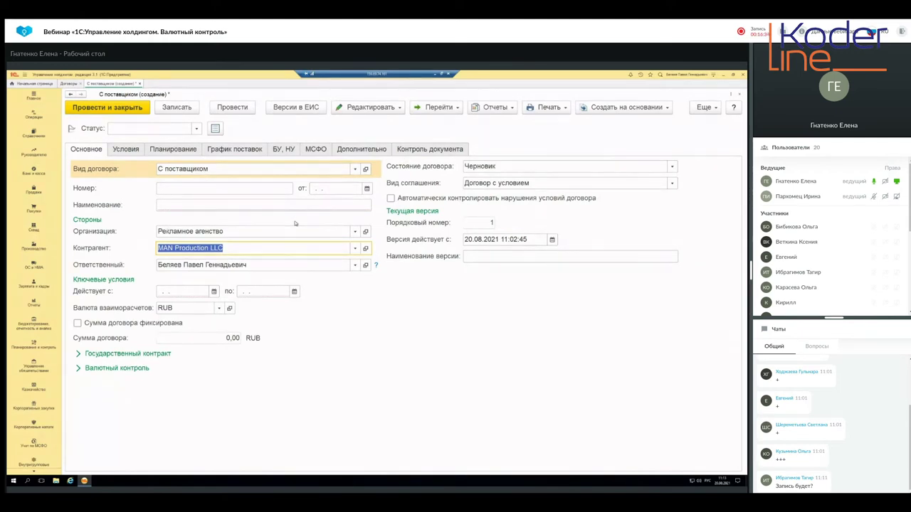
pyautogui.click(366, 189)
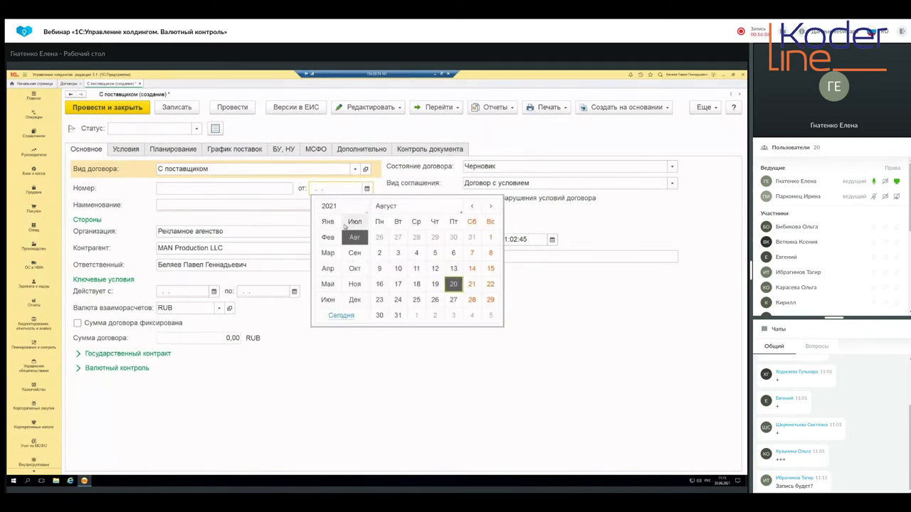
pyautogui.click(329, 222)
pyautogui.click(453, 238)
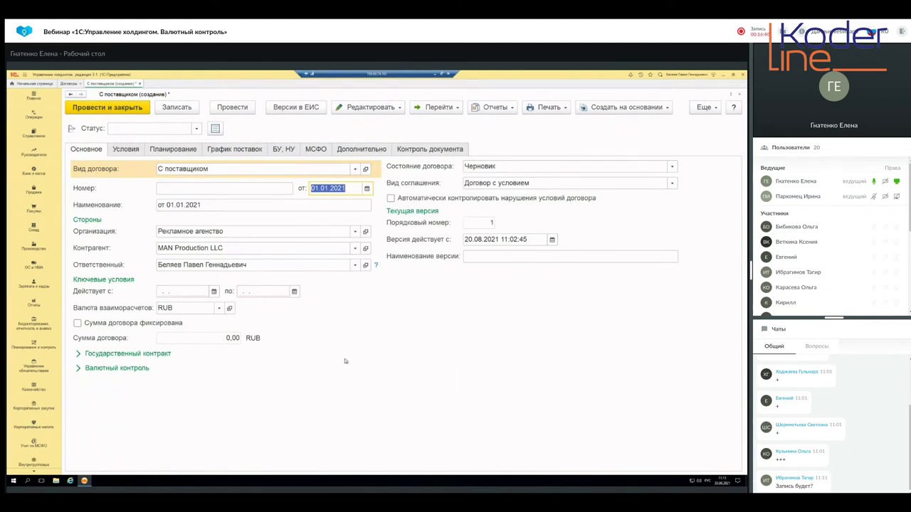
# - Set the contract's validity period from 01.01.2021 to 31.12.2021
pyautogui.click(213, 291)
pyautogui.click(177, 320)
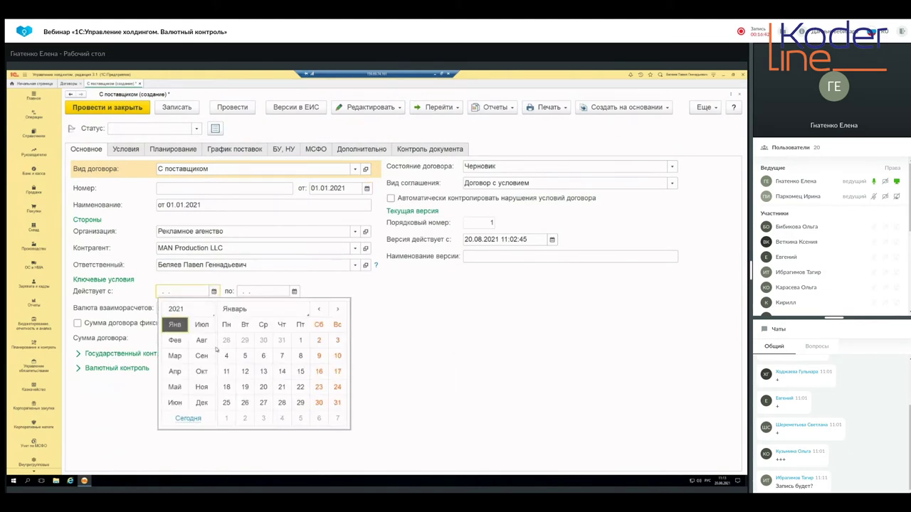
pyautogui.press('Escape')
pyautogui.click(294, 291)
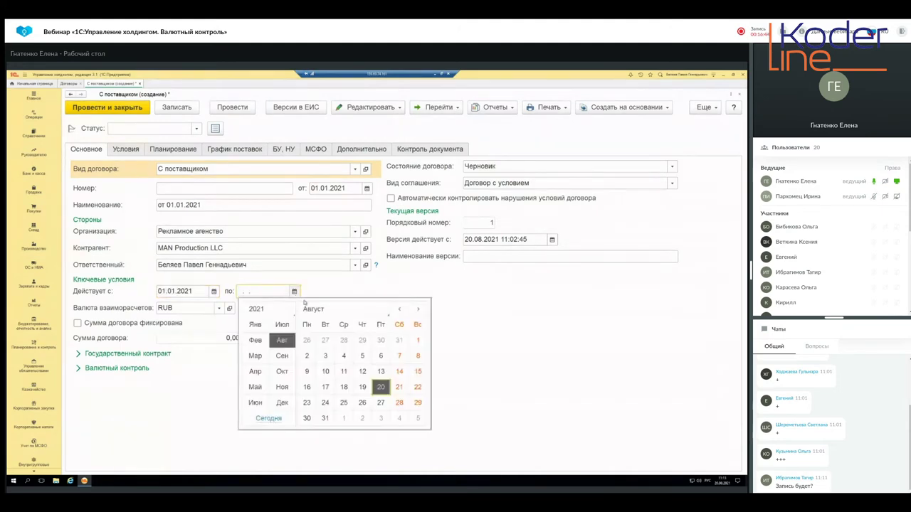
pyautogui.click(282, 403)
pyautogui.click(380, 403)
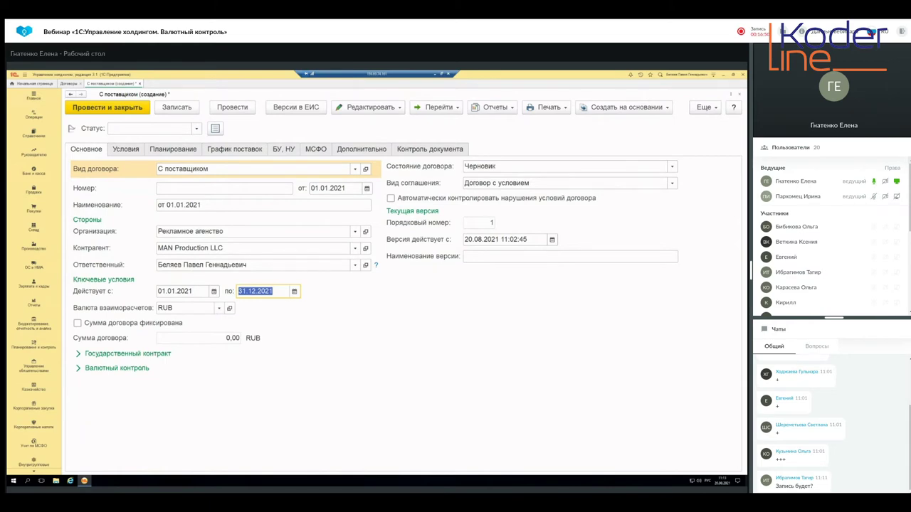
# - Check the contract's payment terms and set its settlement currency to EUR
pyautogui.click(128, 151)
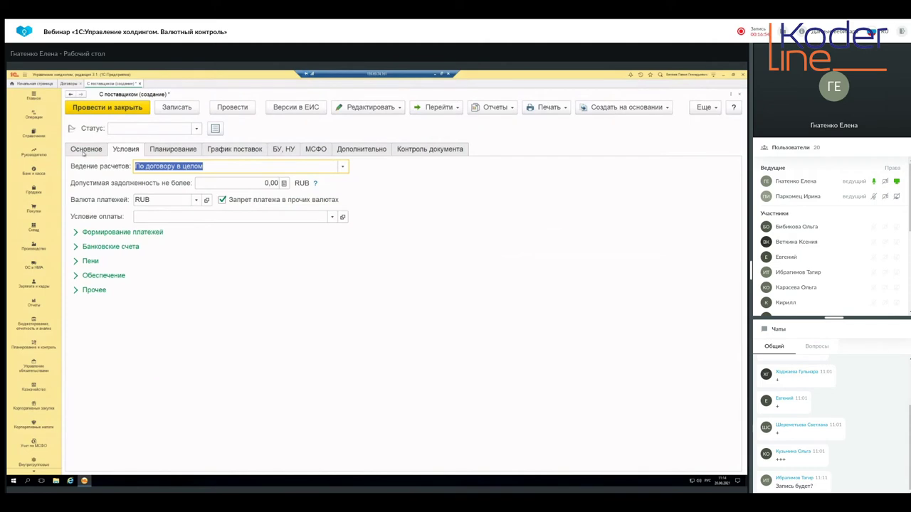
pyautogui.click(84, 149)
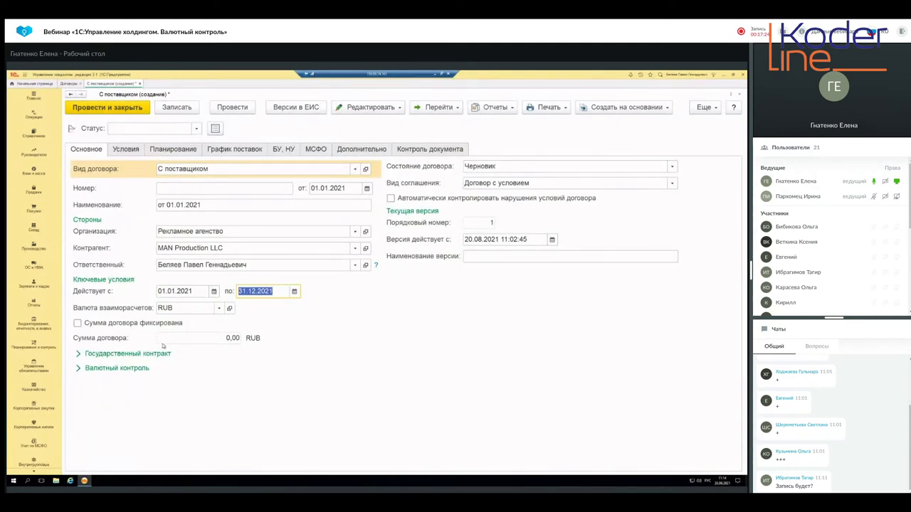
pyautogui.click(220, 308)
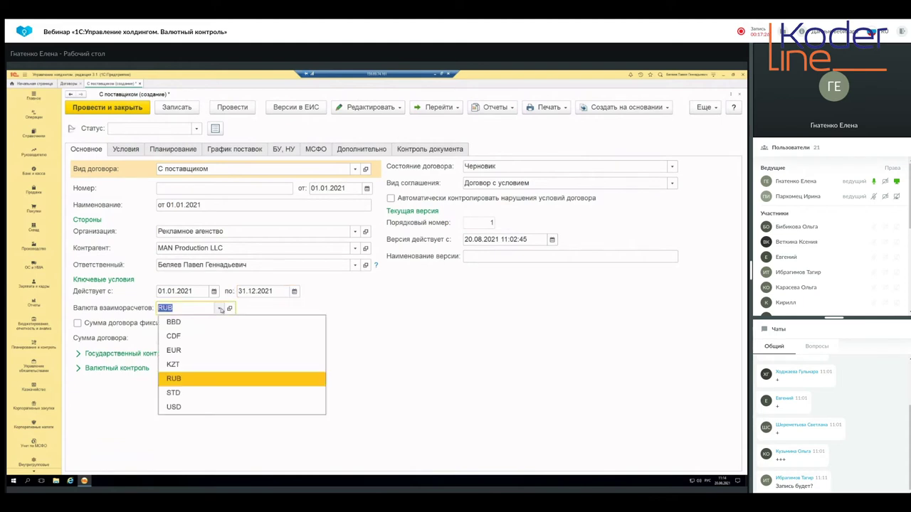
pyautogui.click(185, 351)
# - Lift the ban on payments in other currencies, set the payment currency to EUR, and expand the contract's currency control details
pyautogui.click(125, 149)
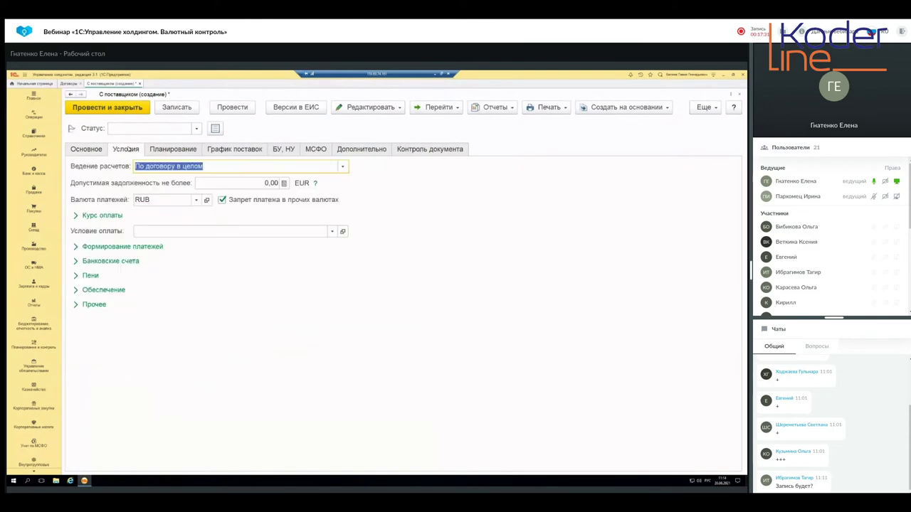
pyautogui.click(222, 200)
pyautogui.click(196, 200)
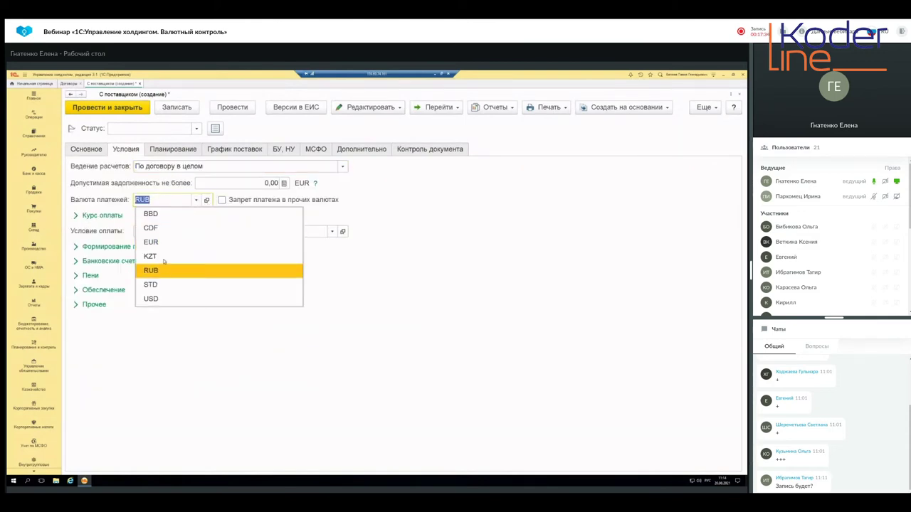
pyautogui.click(166, 242)
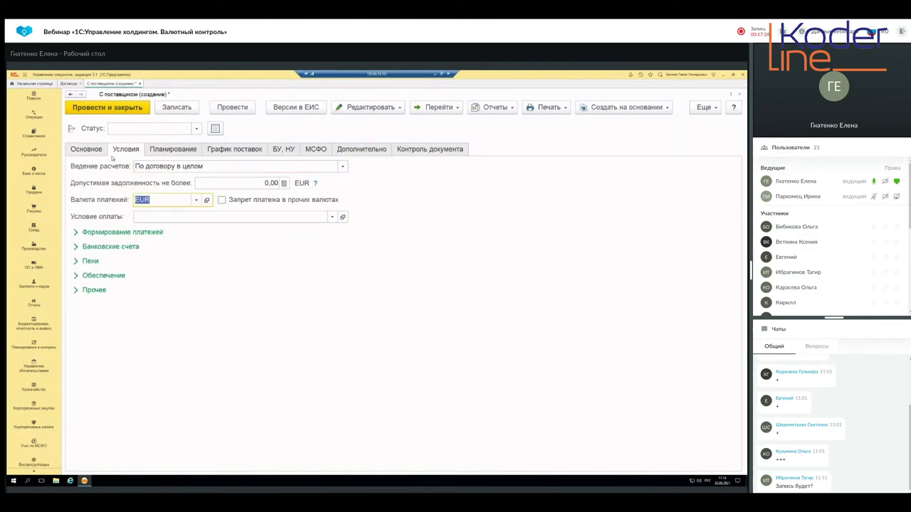
pyautogui.click(104, 147)
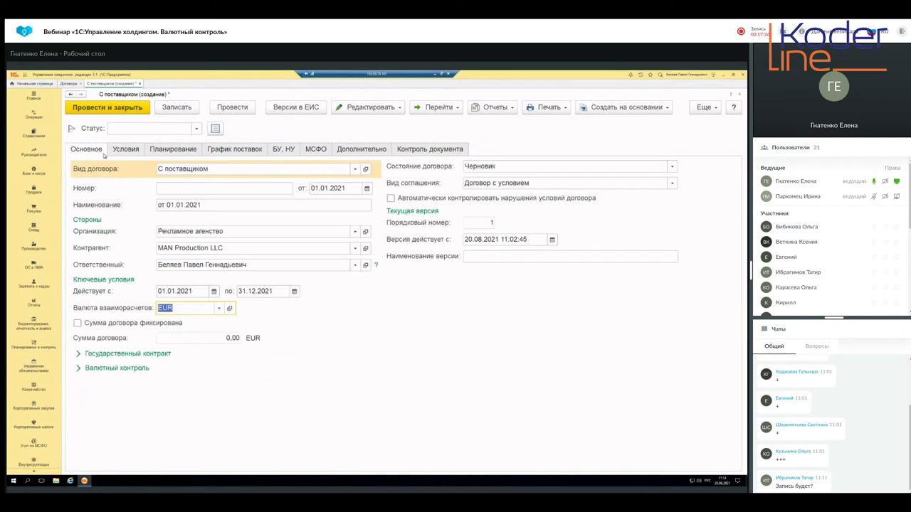
pyautogui.click(138, 369)
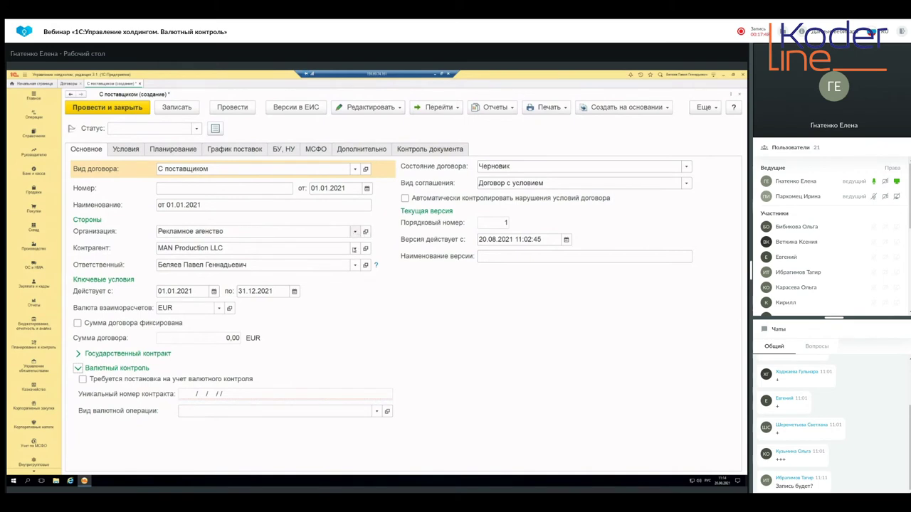
# - Temporarily switch the counterparty to Производственная компания, inspect its card for the country of registration, and choose MAN Production LLC again
pyautogui.click(355, 251)
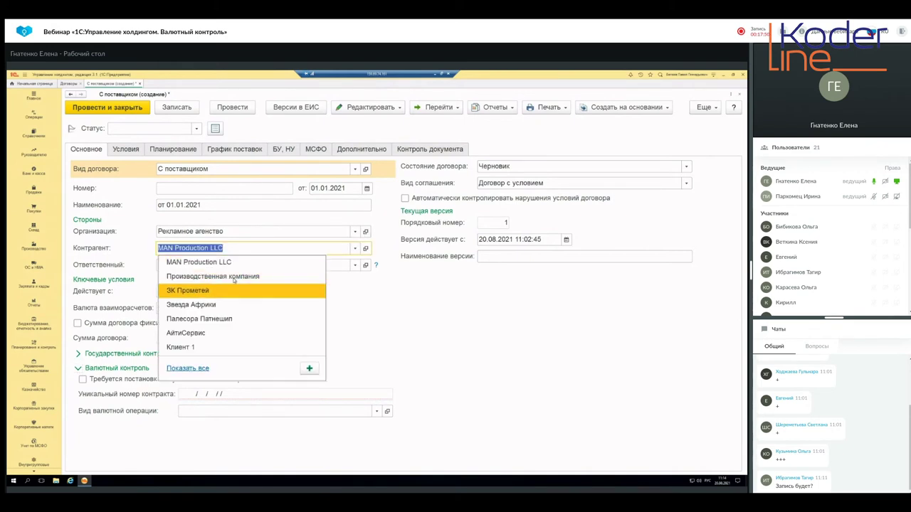
pyautogui.click(212, 276)
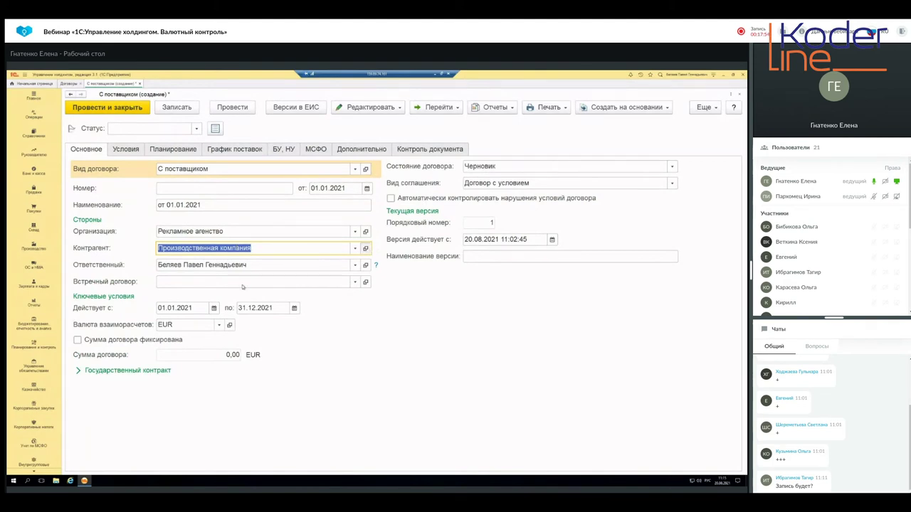
pyautogui.click(366, 249)
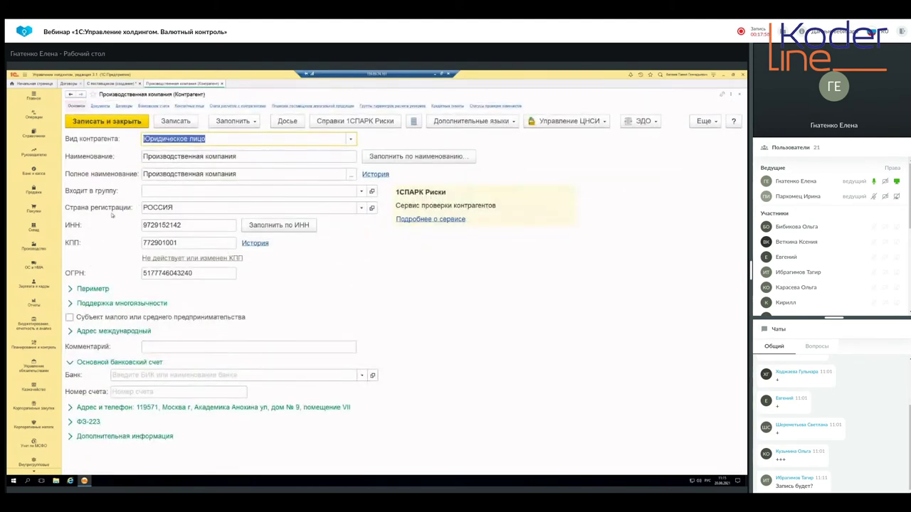
pyautogui.click(222, 84)
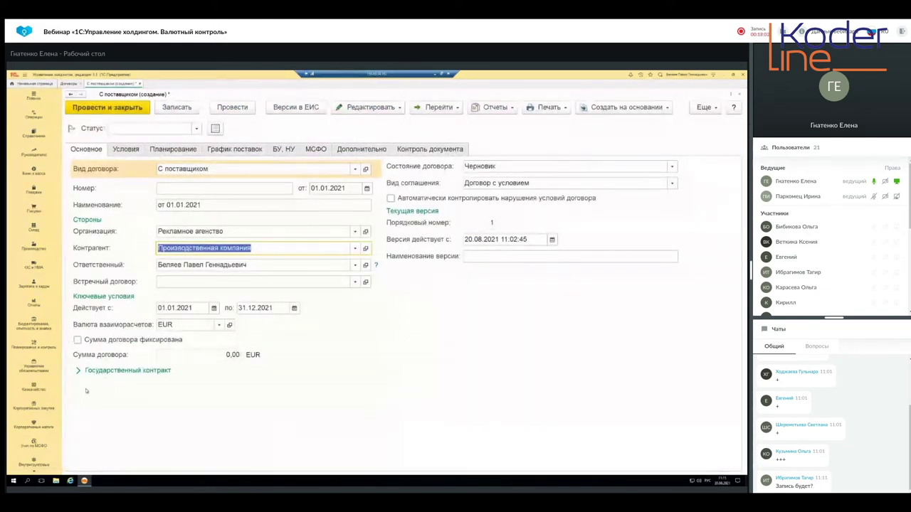
pyautogui.click(355, 248)
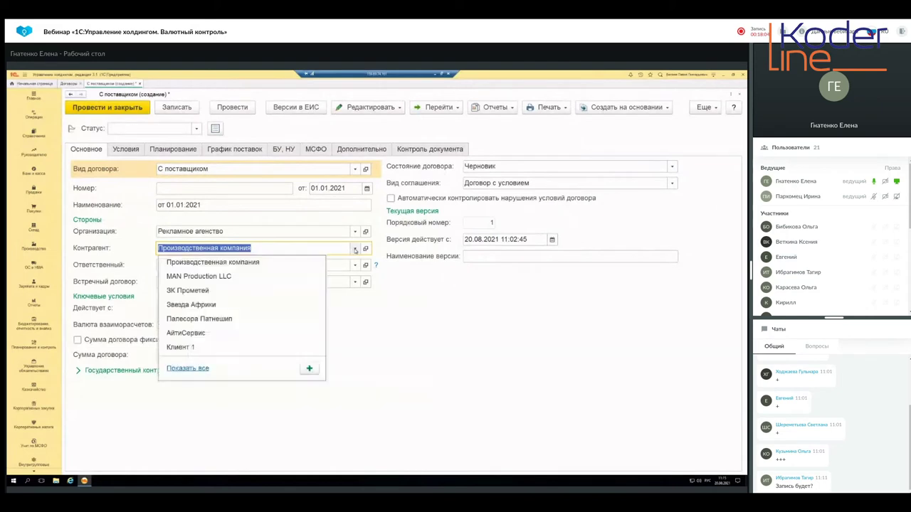
pyautogui.click(235, 278)
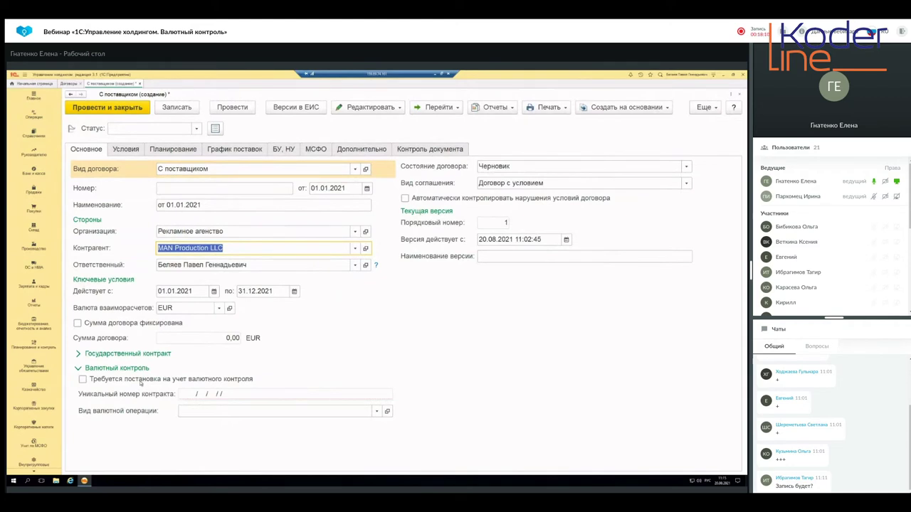
# - Mark the contract as requiring currency control registration and enter its unique contract number
pyautogui.click(140, 382)
pyautogui.click(183, 396)
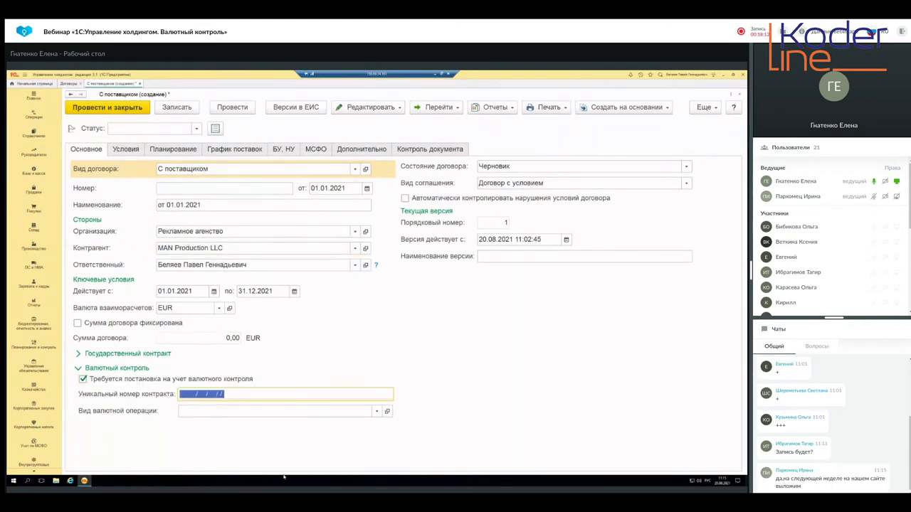
pyautogui.write('1223    / ')
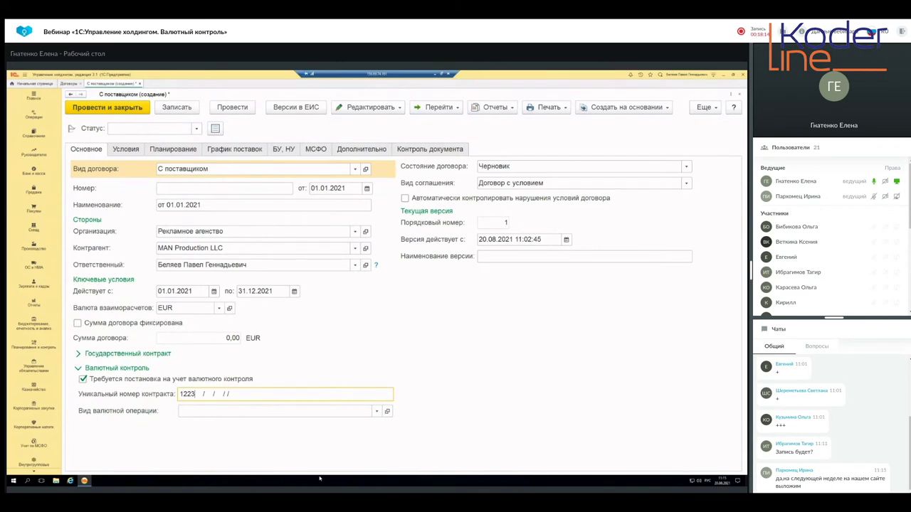
pyautogui.write('122/3')
pyautogui.write('0')
# - Select code 11100 as the contract's currency operation type and save the contract
pyautogui.click(376, 412)
pyautogui.click(216, 447)
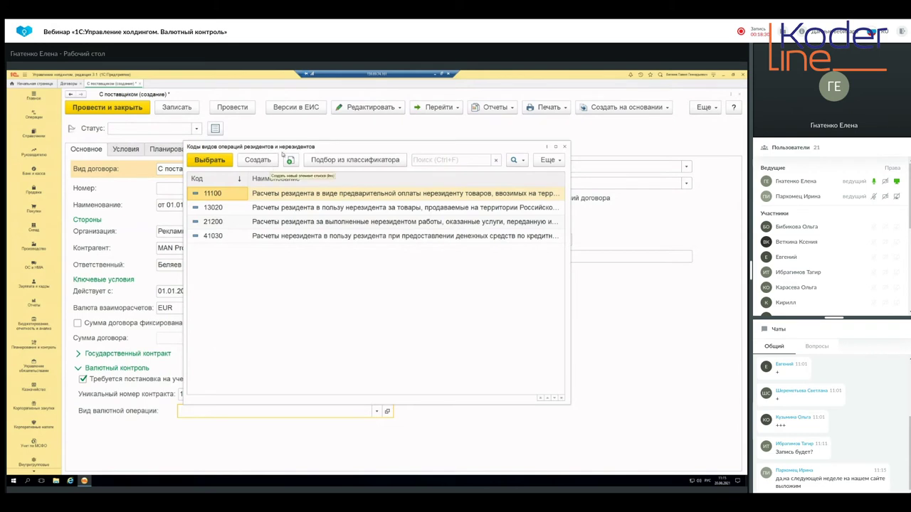
pyautogui.moveTo(571, 294); pyautogui.dragTo(691, 306)
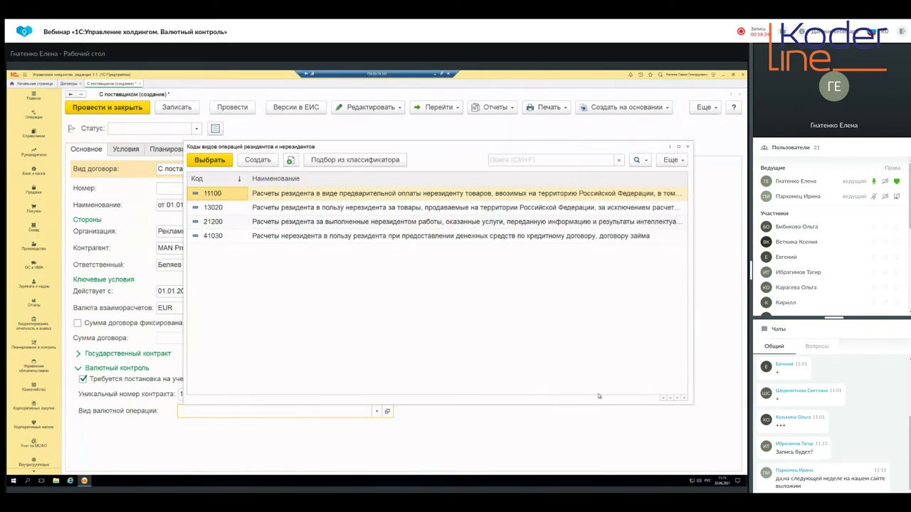
pyautogui.moveTo(439, 148); pyautogui.dragTo(445, 146)
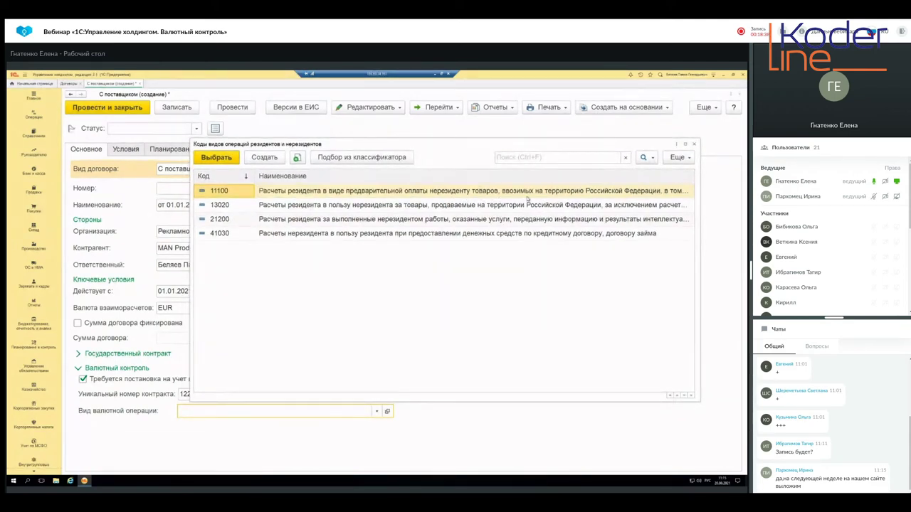
pyautogui.doubleClick(527, 197)
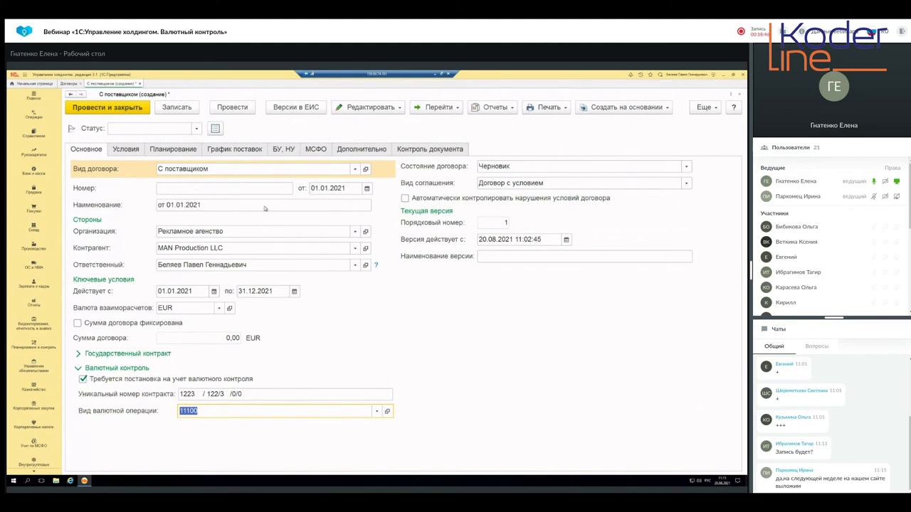
pyautogui.click(172, 108)
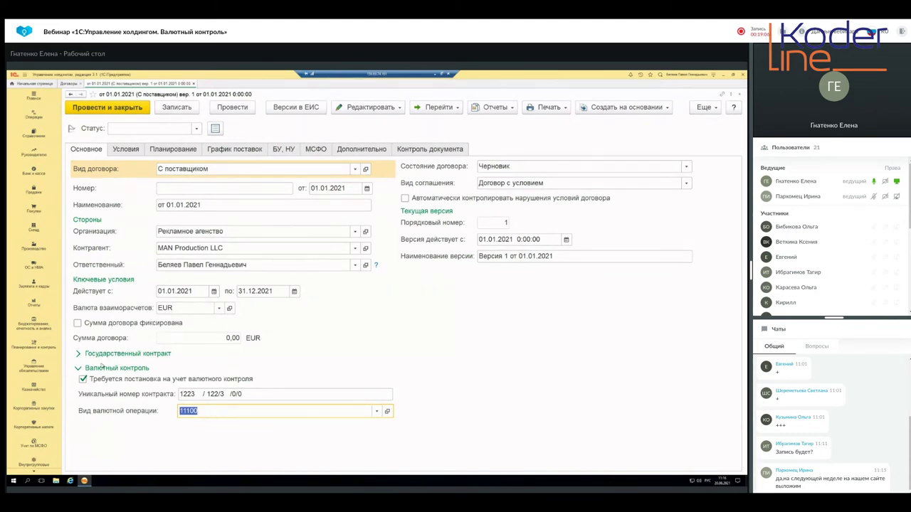
# - Switch to Visio, examine the currency control scheme for supplier advance payments, and return to the contract in 1C
pyautogui.click(28, 390)
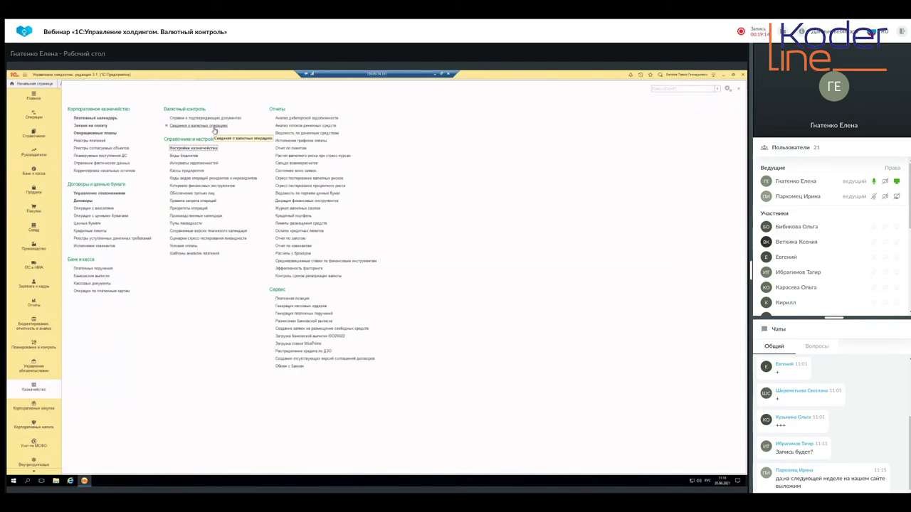
pyautogui.hotkey('alt', 'Tab')
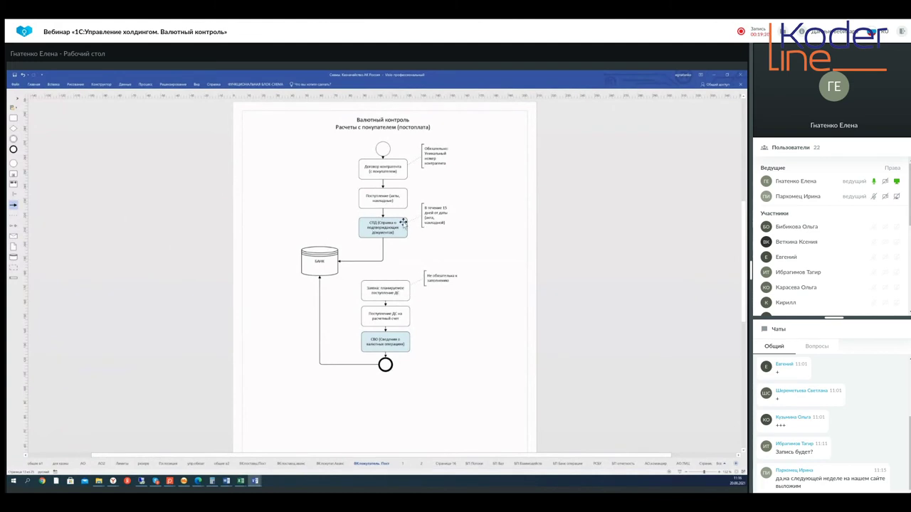
pyautogui.click(300, 464)
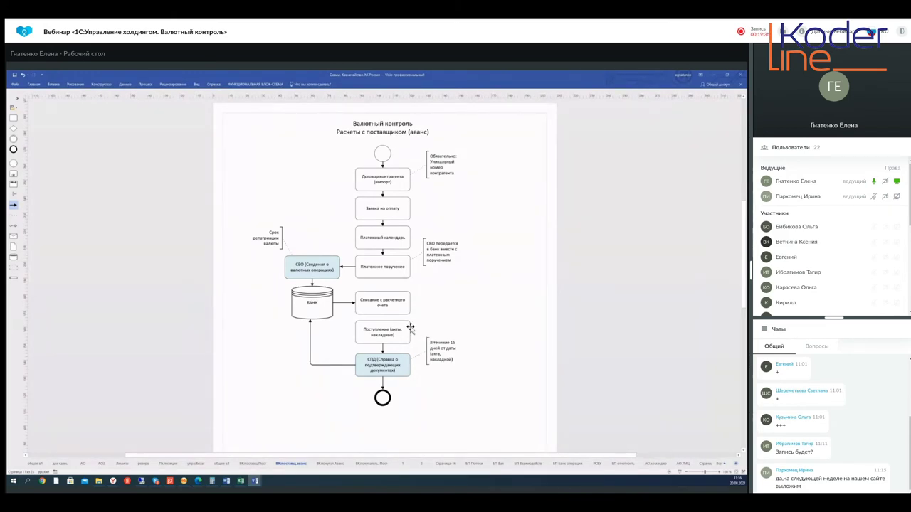
pyautogui.click(714, 75)
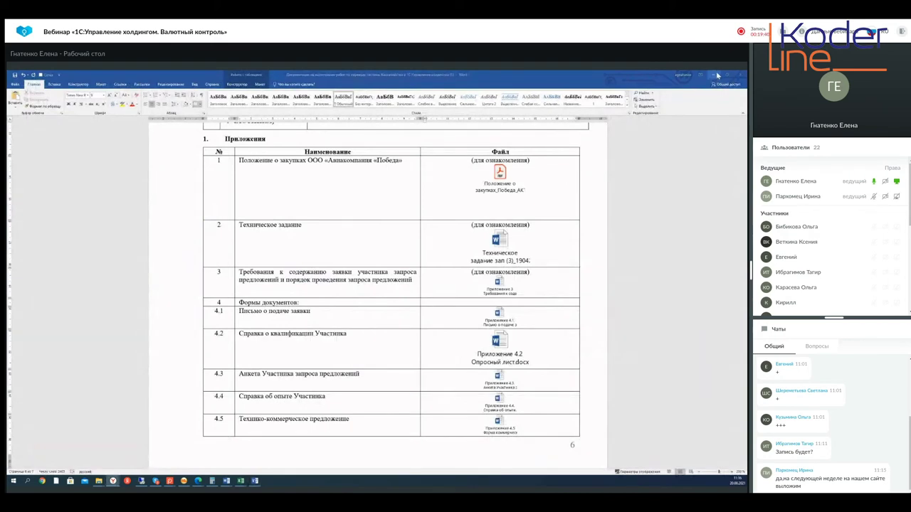
pyautogui.click(141, 481)
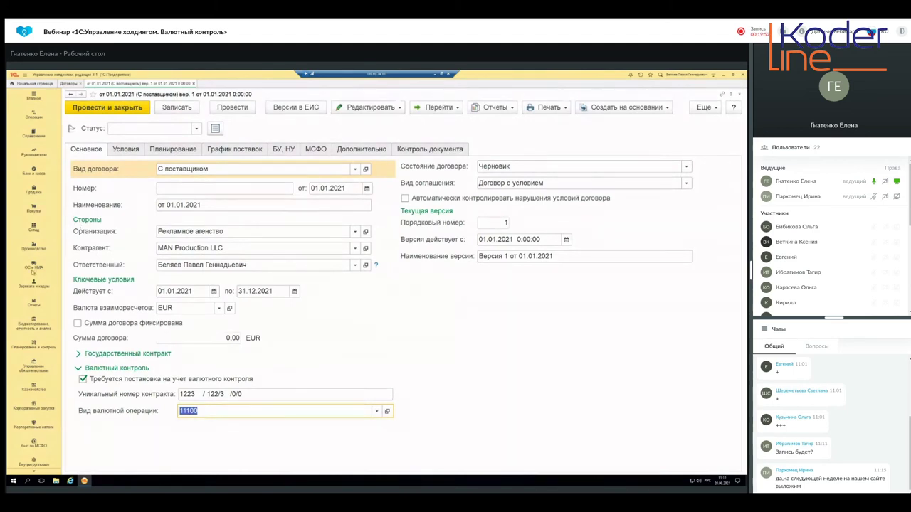
# - Create a payment request in the treasury section with organization Рекламное агенство and counterparty MAN Production LLC
pyautogui.click(35, 390)
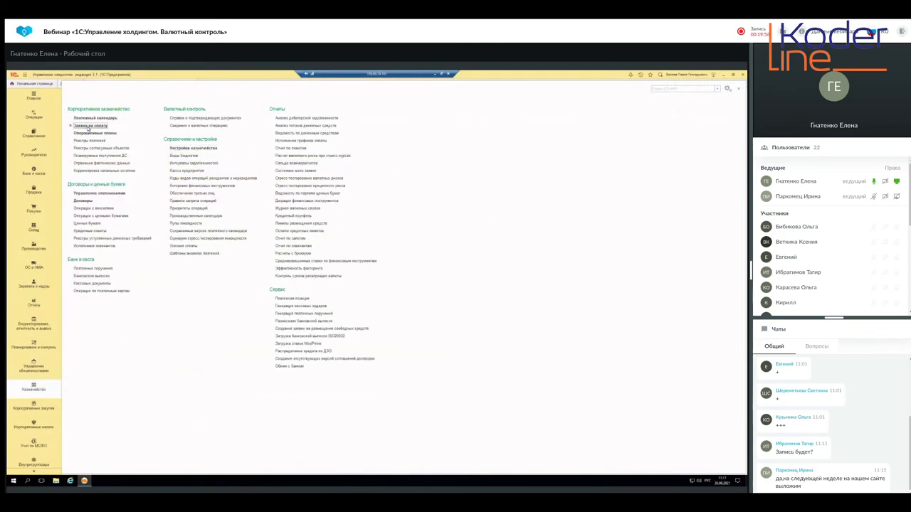
pyautogui.click(89, 126)
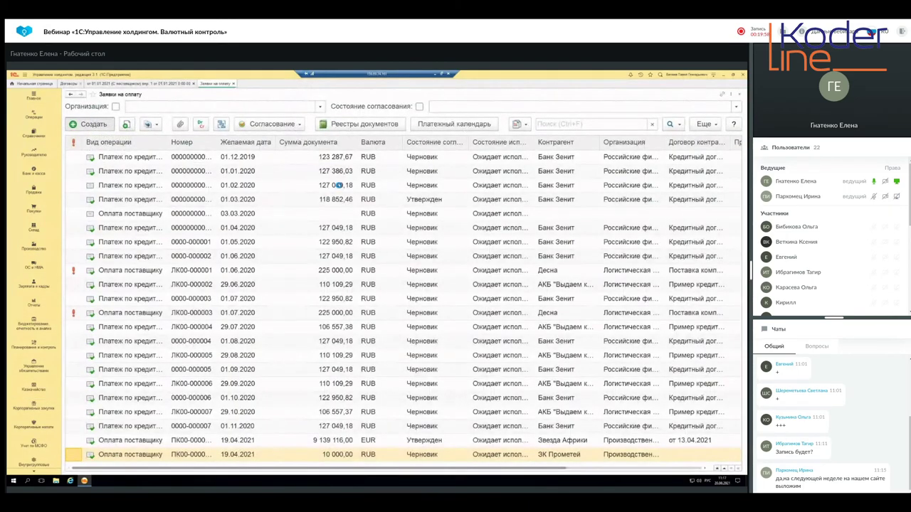
pyautogui.press('Insert')
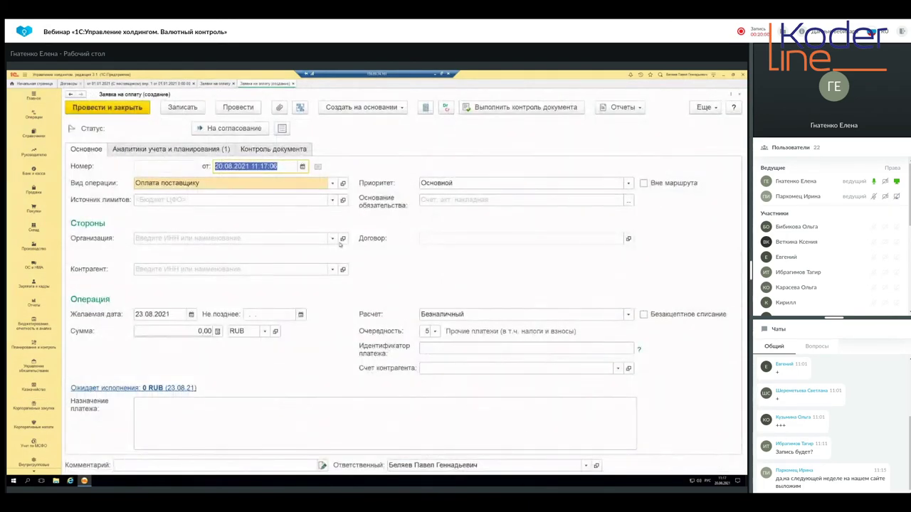
pyautogui.click(332, 238)
pyautogui.press('Escape')
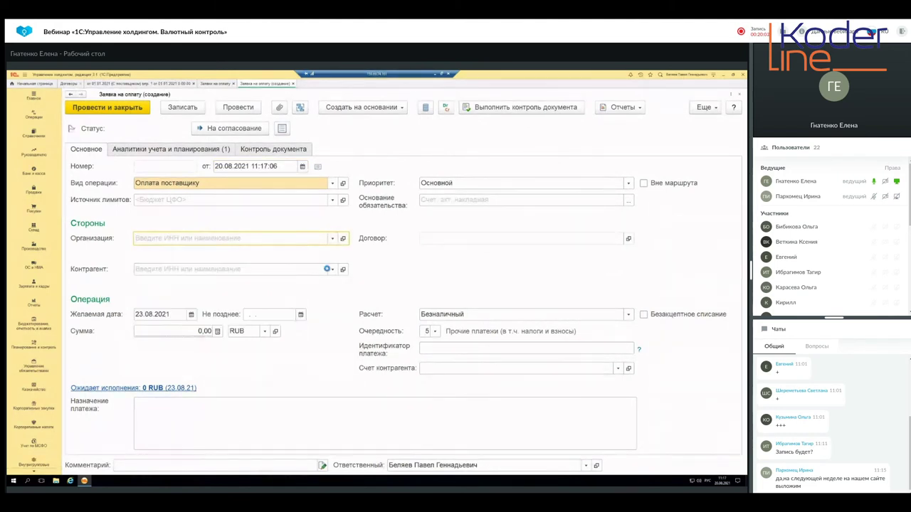
pyautogui.click(331, 269)
pyautogui.click(260, 283)
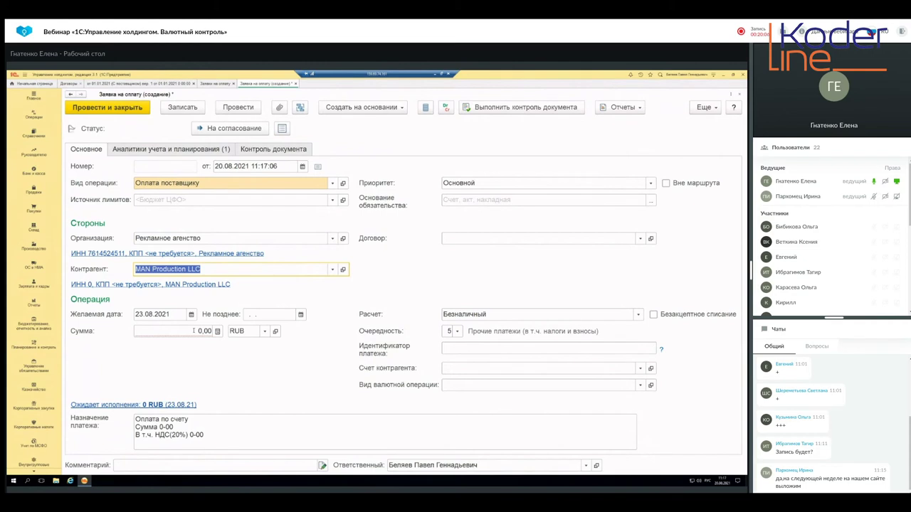
# - Set the payment request amount to 1 000,00 and its currency to EUR
pyautogui.press('Tab')
pyautogui.write('10000')
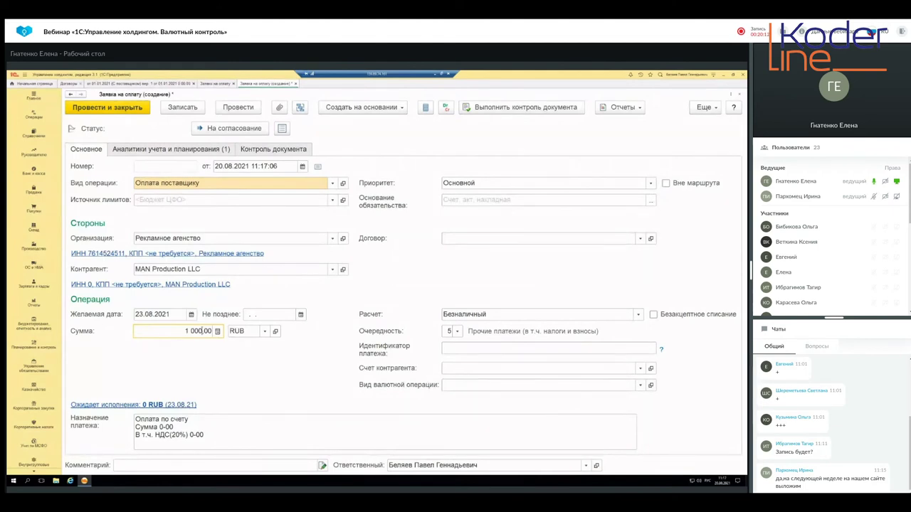
pyautogui.click(275, 331)
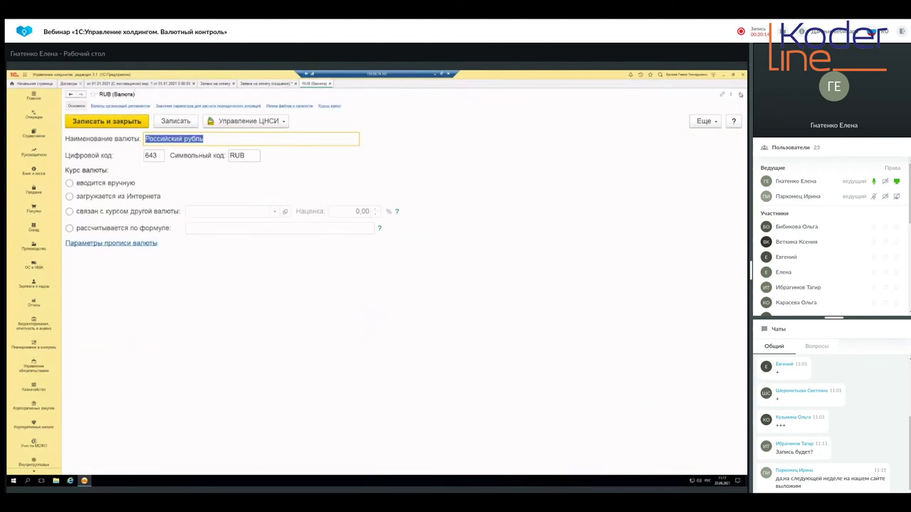
pyautogui.click(740, 94)
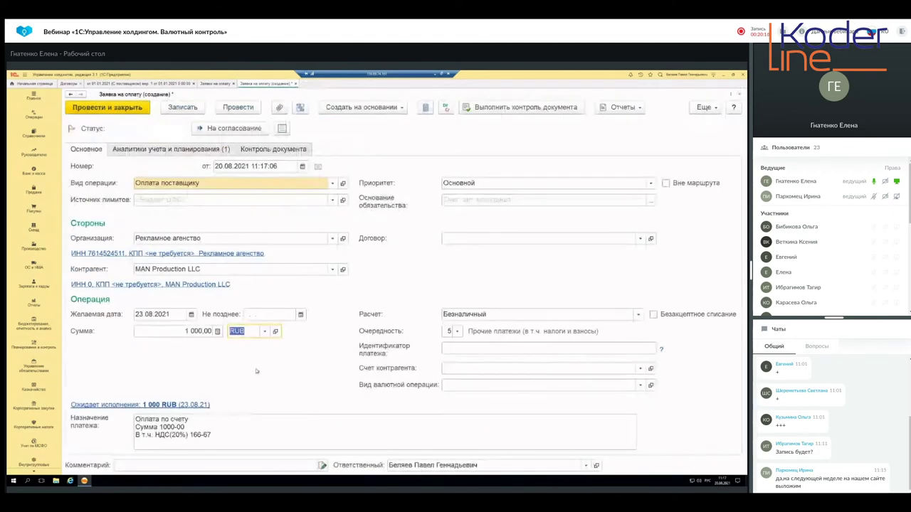
pyautogui.click(265, 331)
pyautogui.click(258, 375)
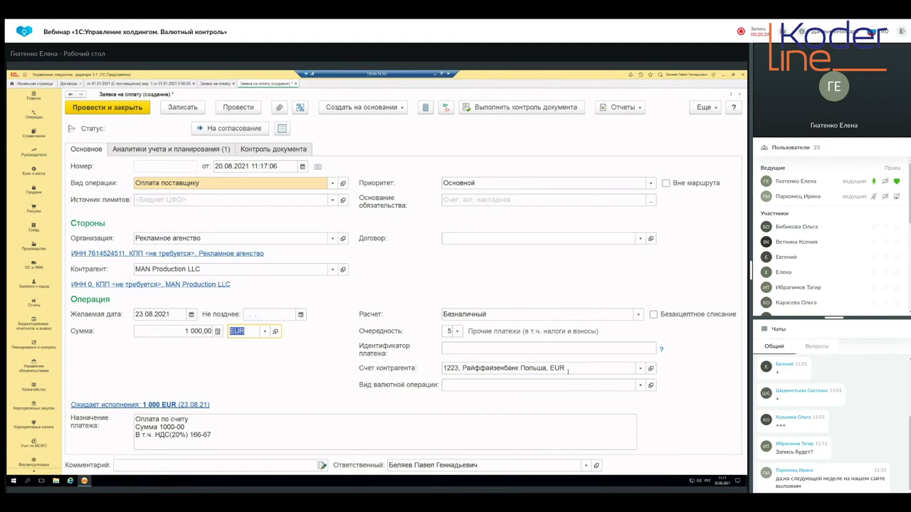
# - Assign the supplier contract от 01.01.2021 to the payment request and save the request
pyautogui.click(639, 238)
pyautogui.click(471, 306)
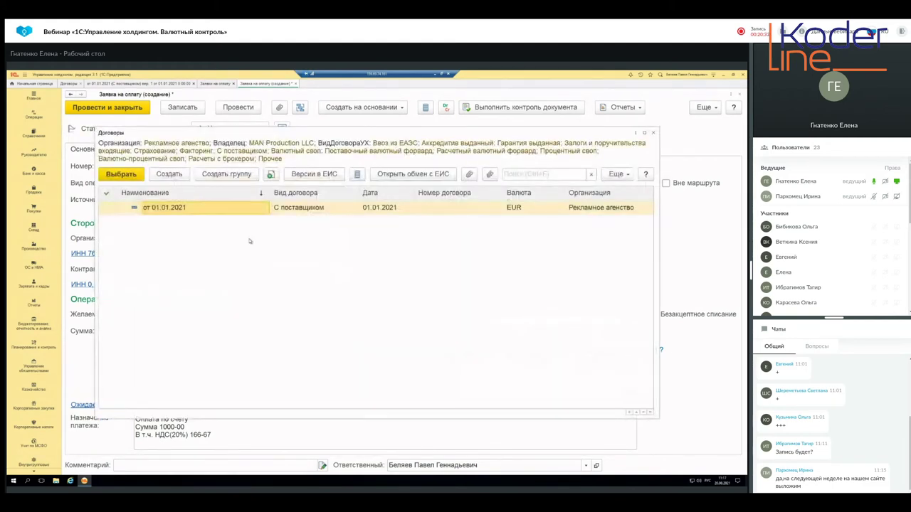
pyautogui.doubleClick(187, 208)
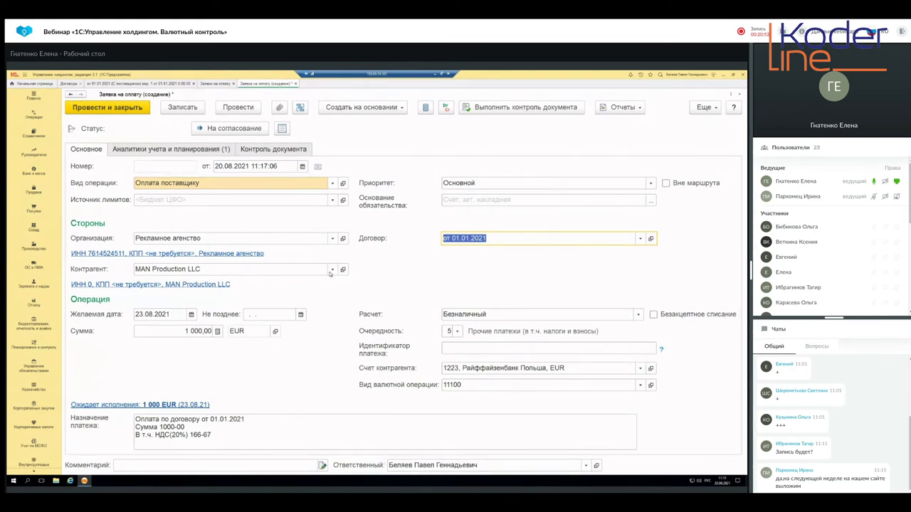
pyautogui.click(186, 108)
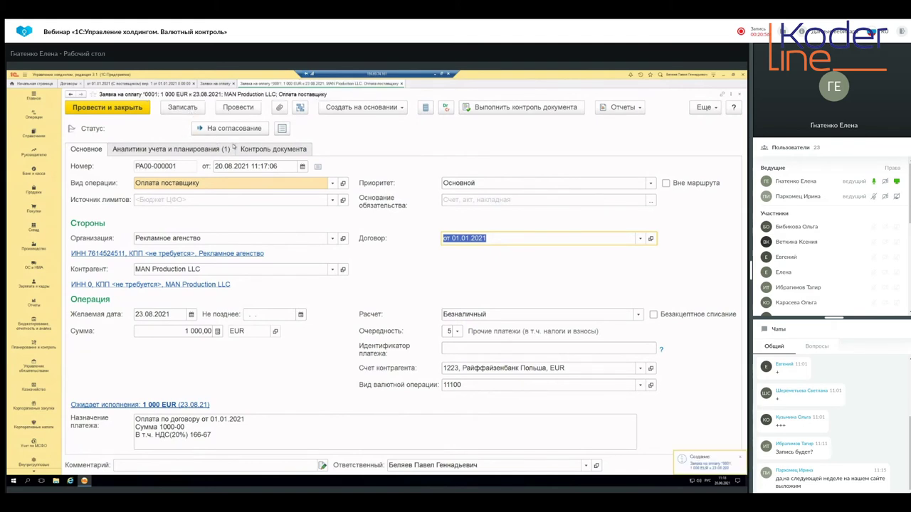
# - Try to post the payment request and dismiss the resulting messages
pyautogui.click(237, 108)
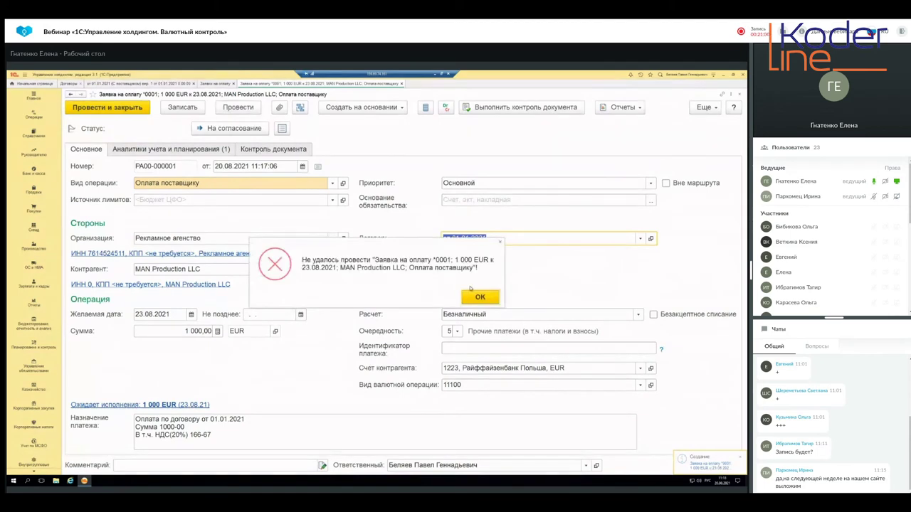
pyautogui.click(478, 296)
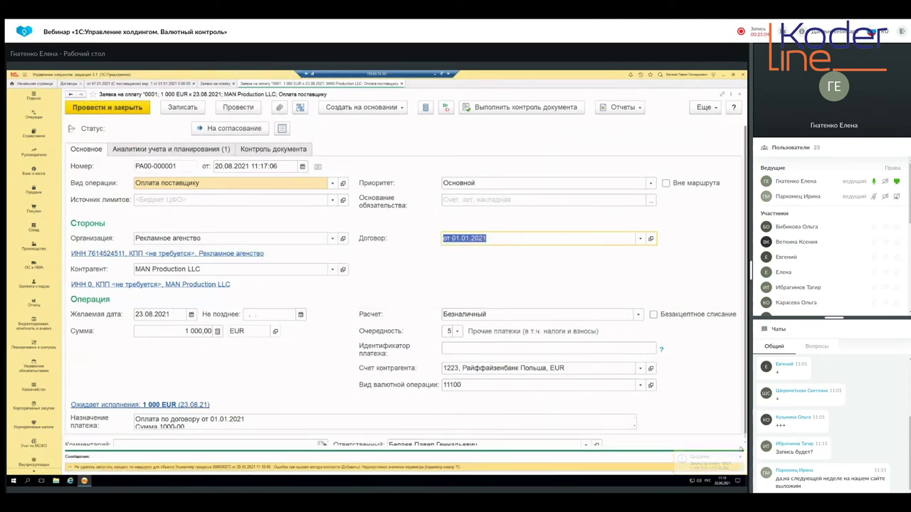
pyautogui.click(741, 457)
pyautogui.click(740, 459)
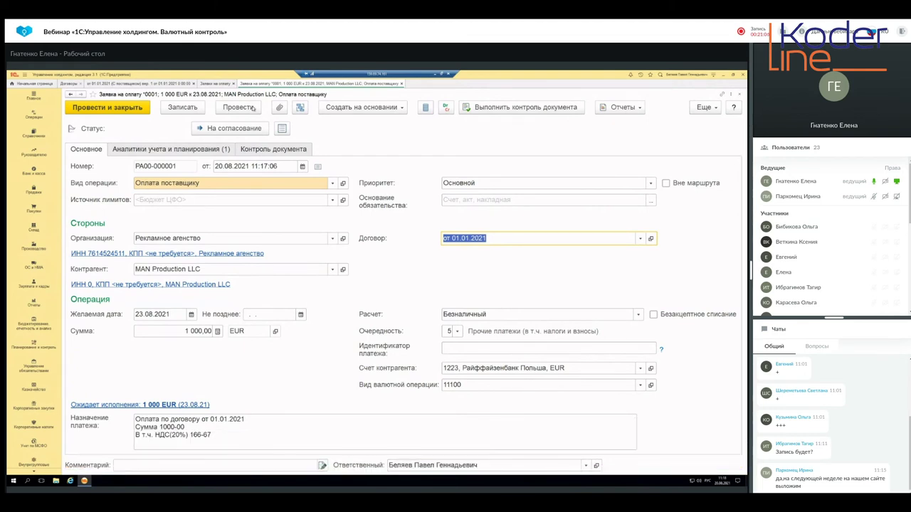
# - Try to generate a payment order (Платежное поручение) based on the payment request, agreeing to post the request first
pyautogui.click(400, 109)
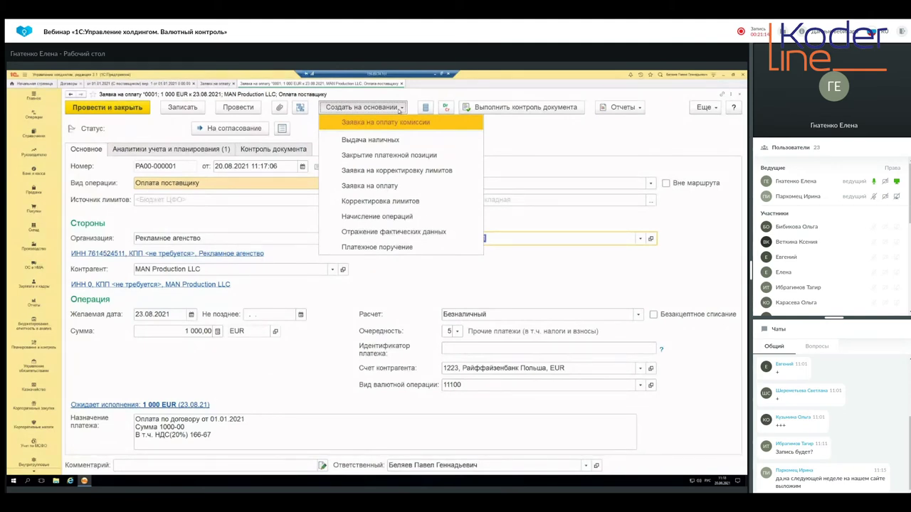
pyautogui.click(404, 250)
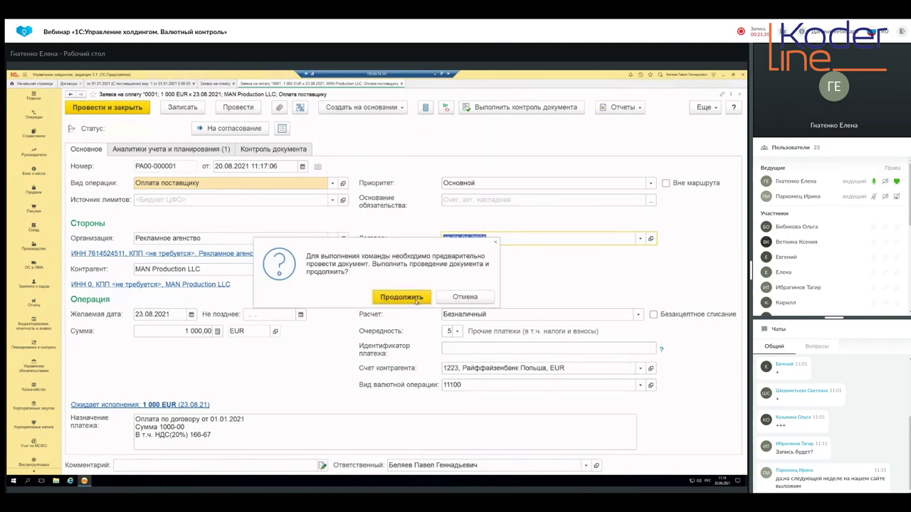
pyautogui.click(417, 299)
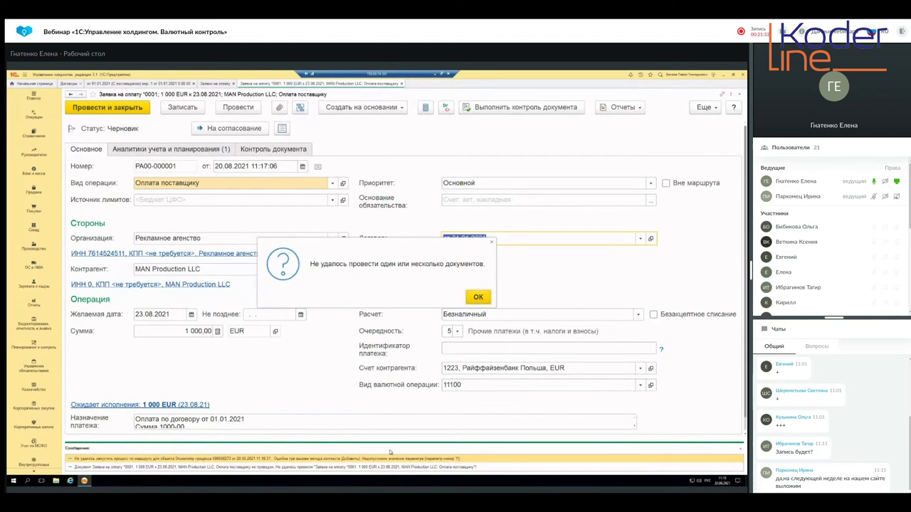
pyautogui.click(478, 297)
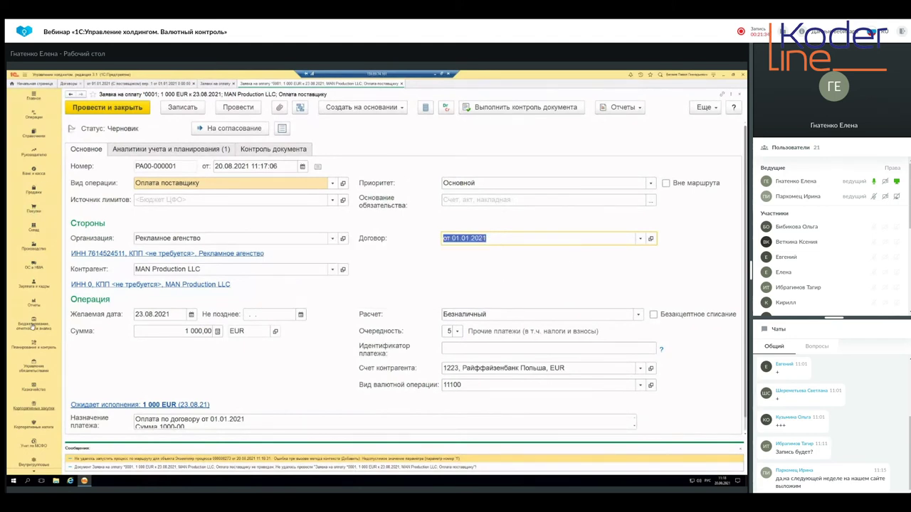
# - Find the payment orders list (Платежные поручения) through the function search and start a new payment order
pyautogui.click(34, 389)
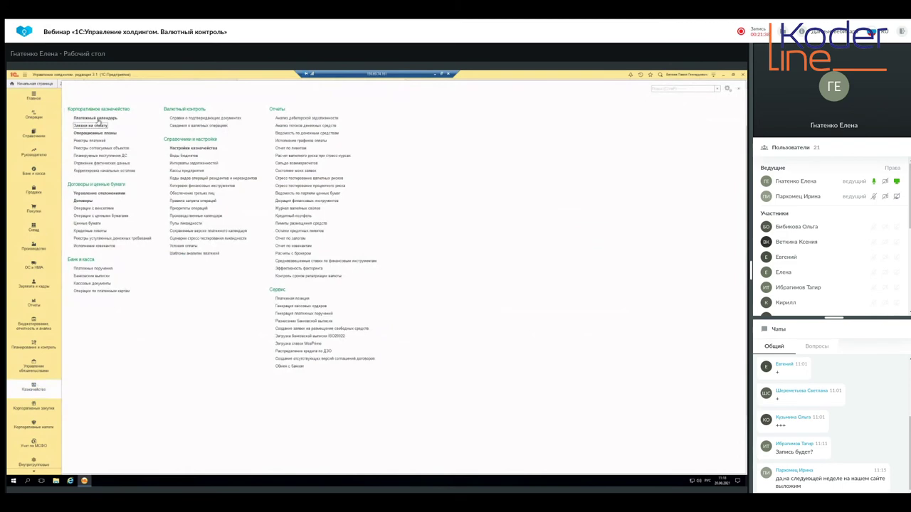
pyautogui.click(664, 88)
pyautogui.write('валютн')
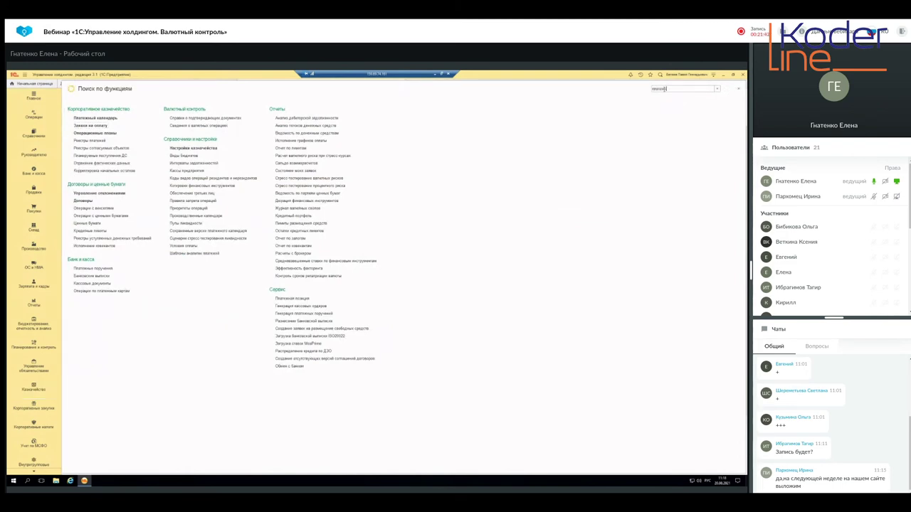
pyautogui.click(100, 167)
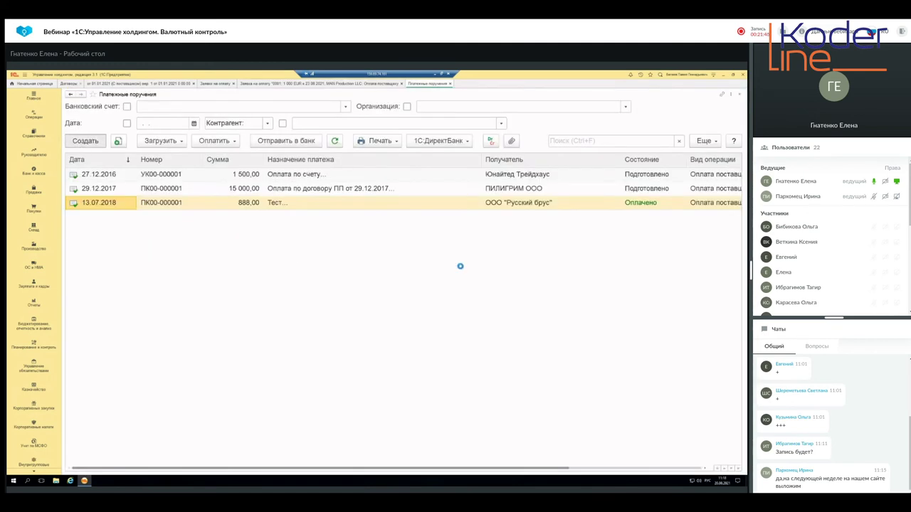
pyautogui.press('Insert')
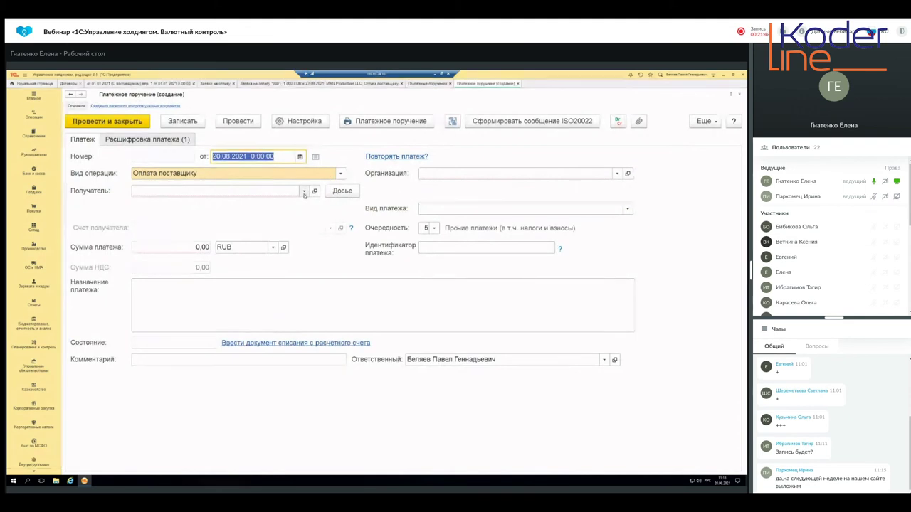
# - Choose MAN Production LLC as the payment order's recipient and Рекламное агенство as the organization
pyautogui.click(304, 191)
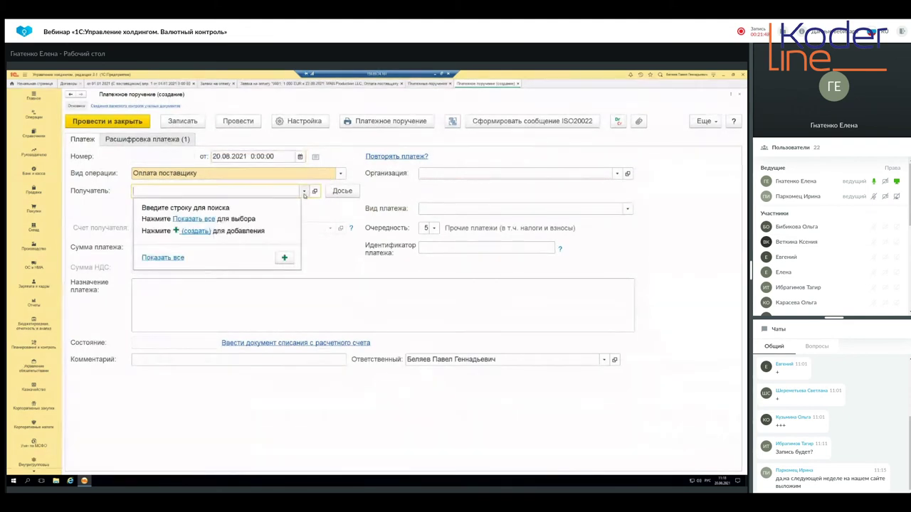
pyautogui.click(193, 219)
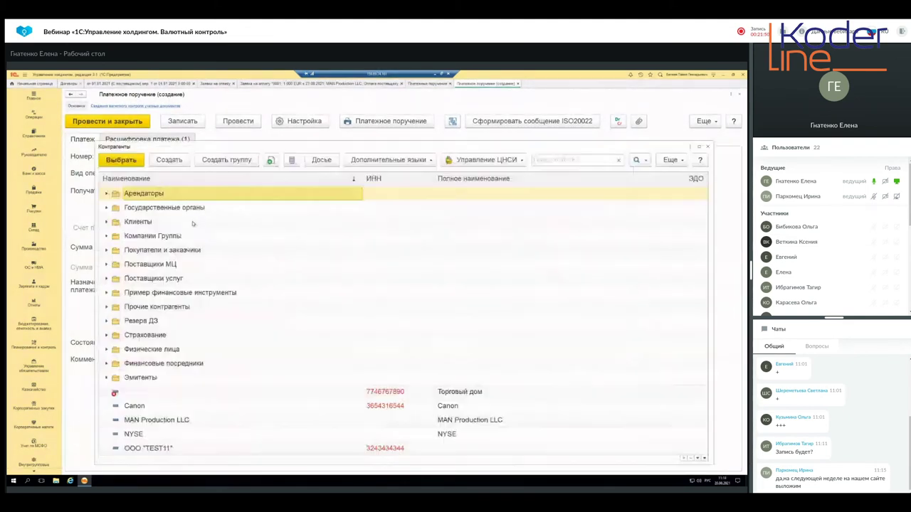
pyautogui.doubleClick(205, 418)
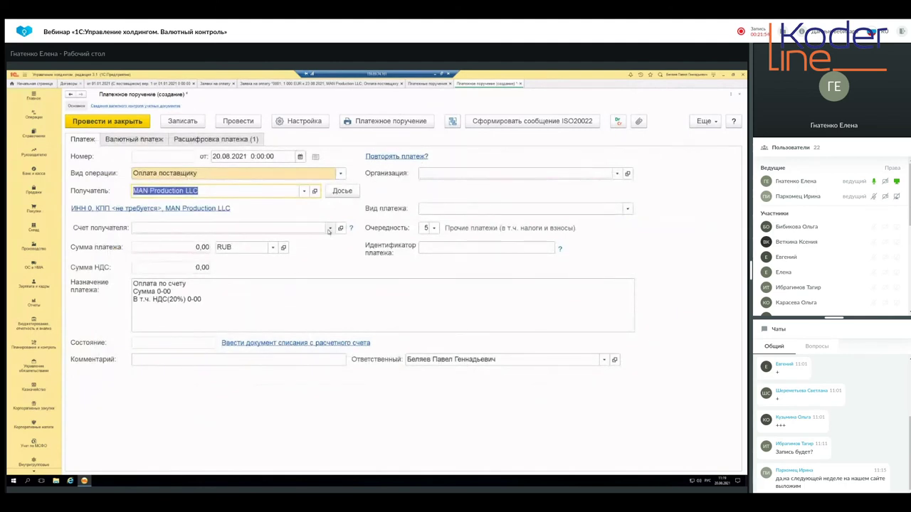
pyautogui.click(616, 173)
pyautogui.click(489, 188)
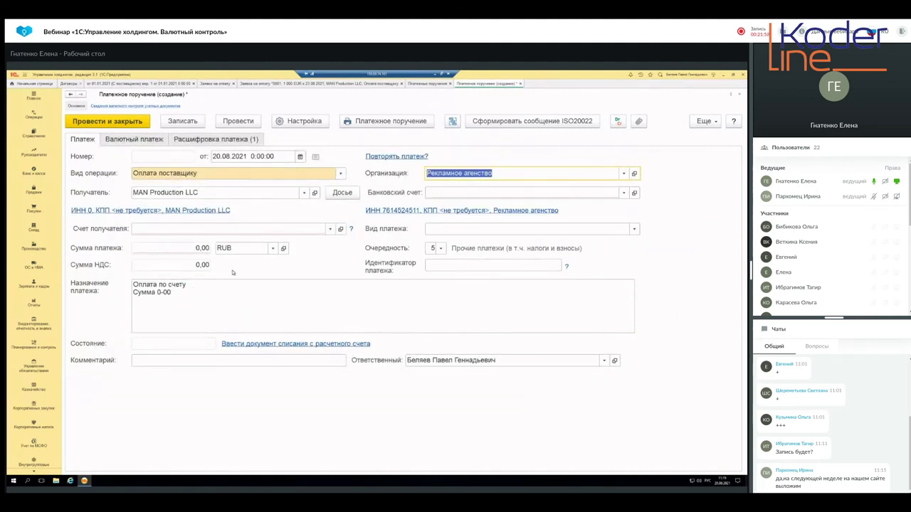
# - Try to pick the organization's bank account and the recipient's account from their account lists, then close the lists
pyautogui.click(330, 229)
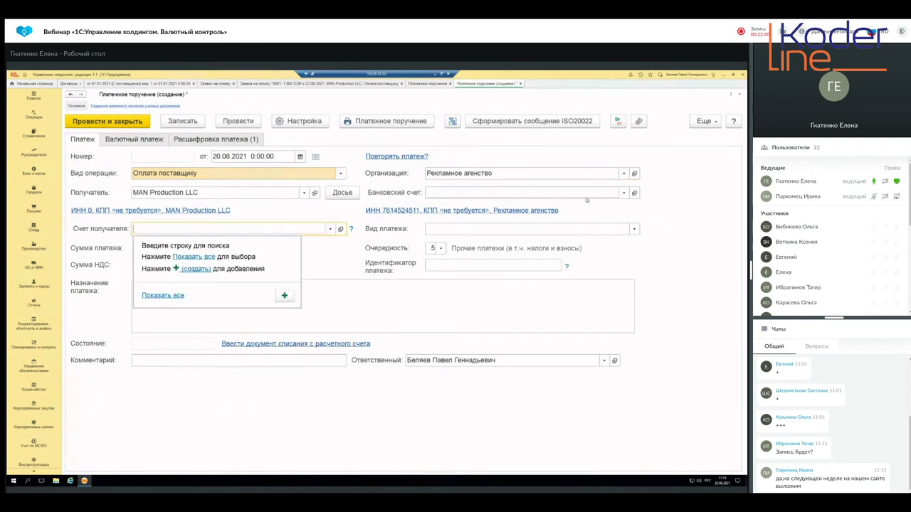
pyautogui.click(672, 223)
pyautogui.click(623, 193)
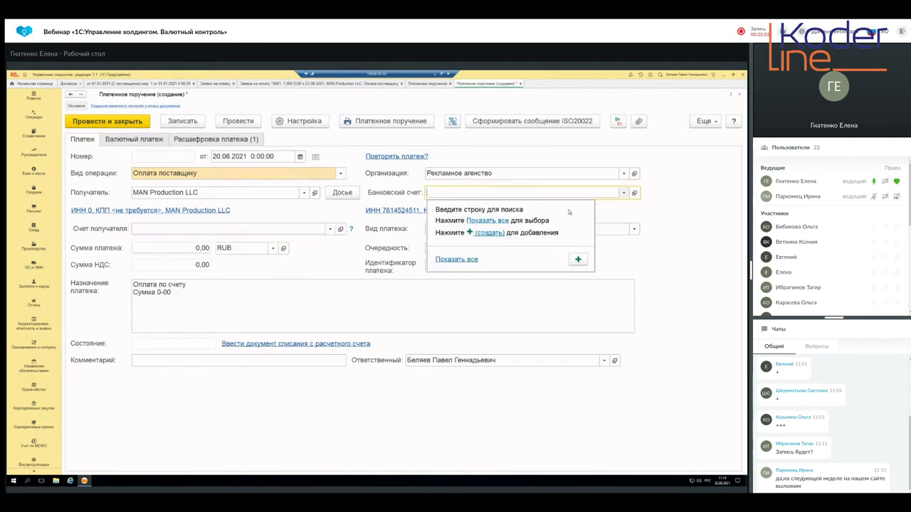
pyautogui.click(484, 222)
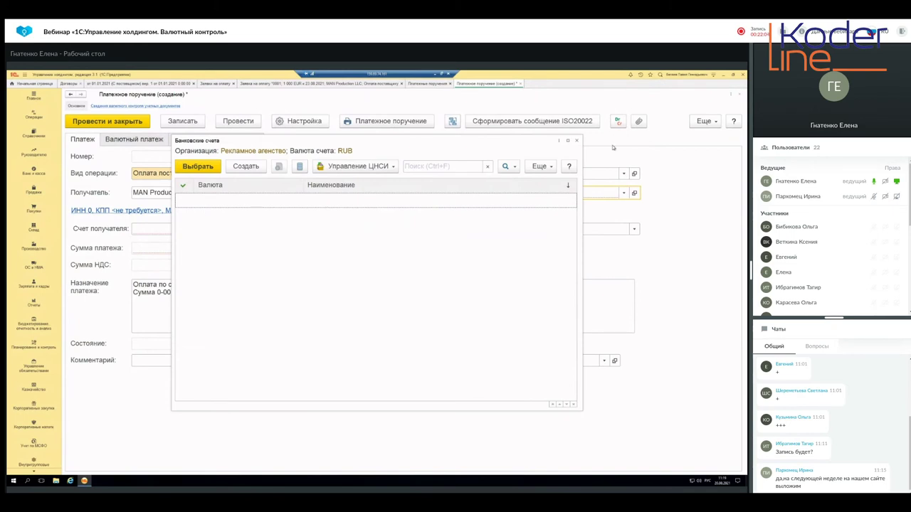
pyautogui.click(576, 140)
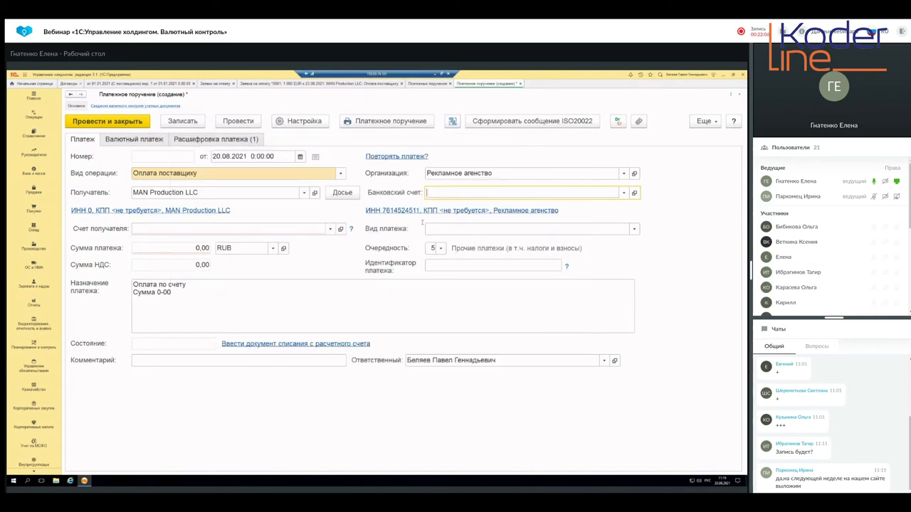
pyautogui.click(330, 229)
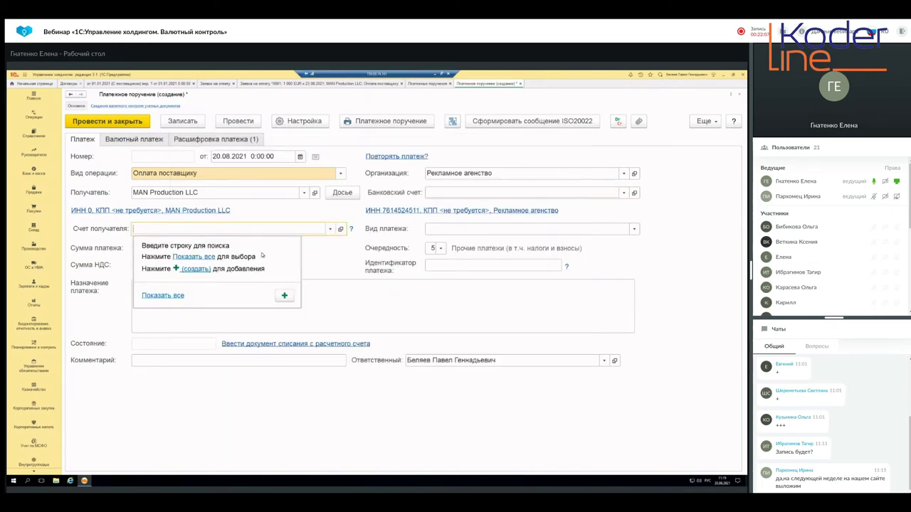
pyautogui.click(204, 258)
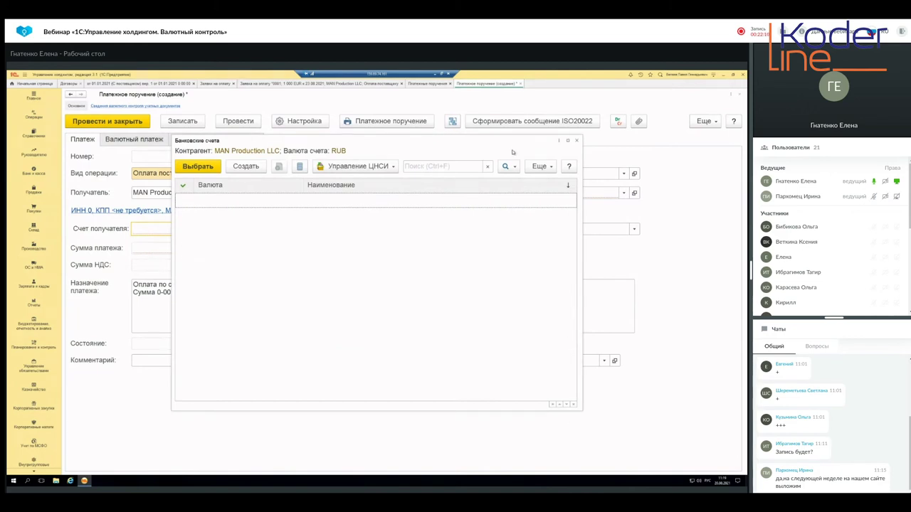
pyautogui.click(576, 140)
# - Set the payment order's currency to EUR
pyautogui.click(272, 248)
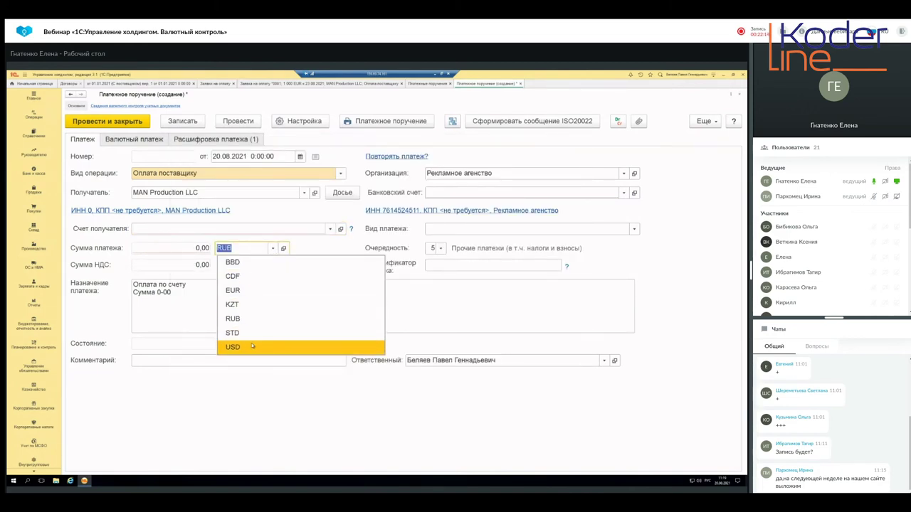
pyautogui.click(240, 291)
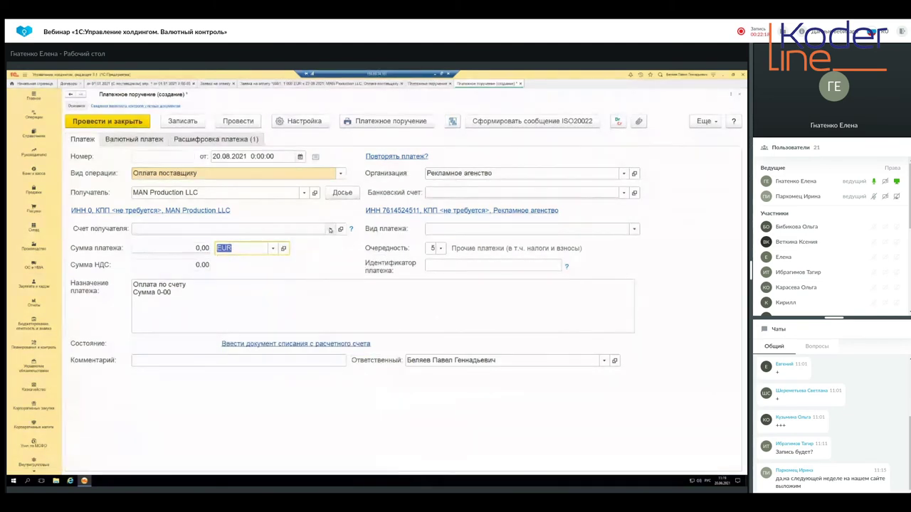
# - View the recipient's EUR bank accounts available for the payment order, then close the list
pyautogui.click(330, 228)
pyautogui.click(191, 257)
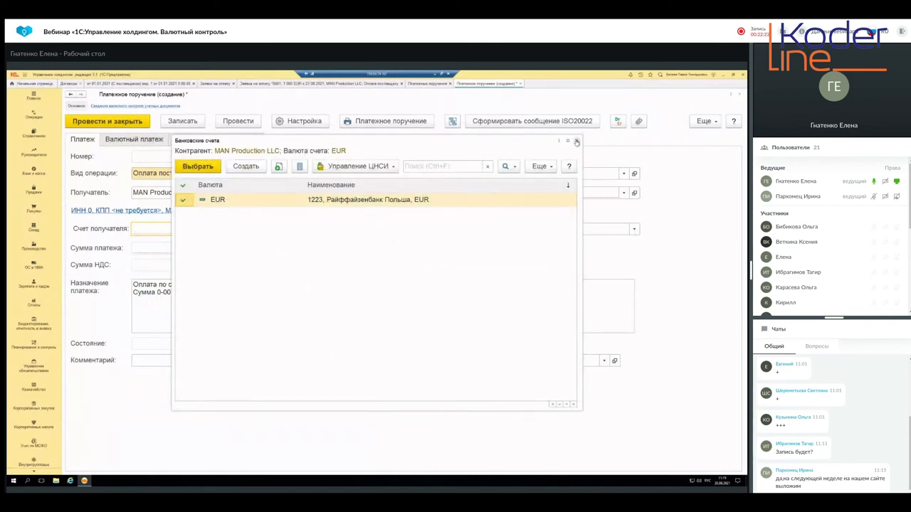
pyautogui.click(576, 142)
# - Try USD as the payment currency and check which recipient bank accounts are offered for it, then close the list
pyautogui.click(272, 249)
pyautogui.click(272, 249)
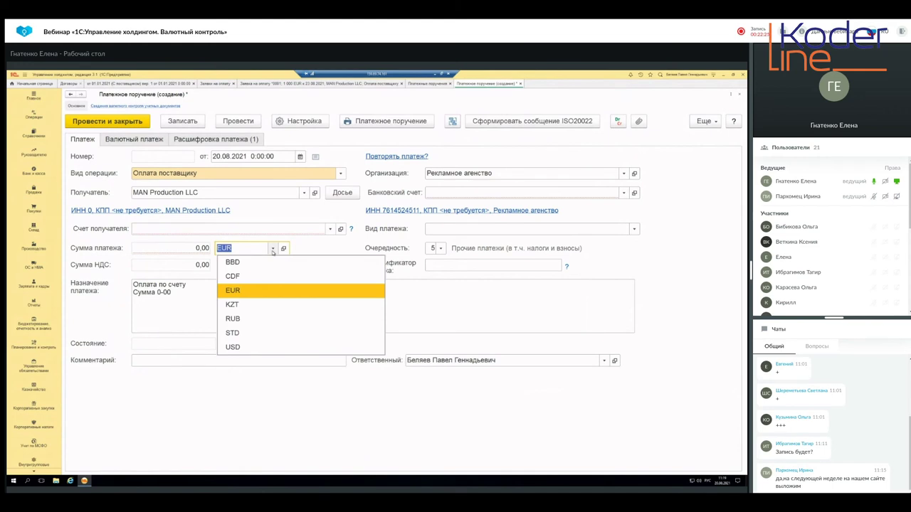
pyautogui.click(251, 348)
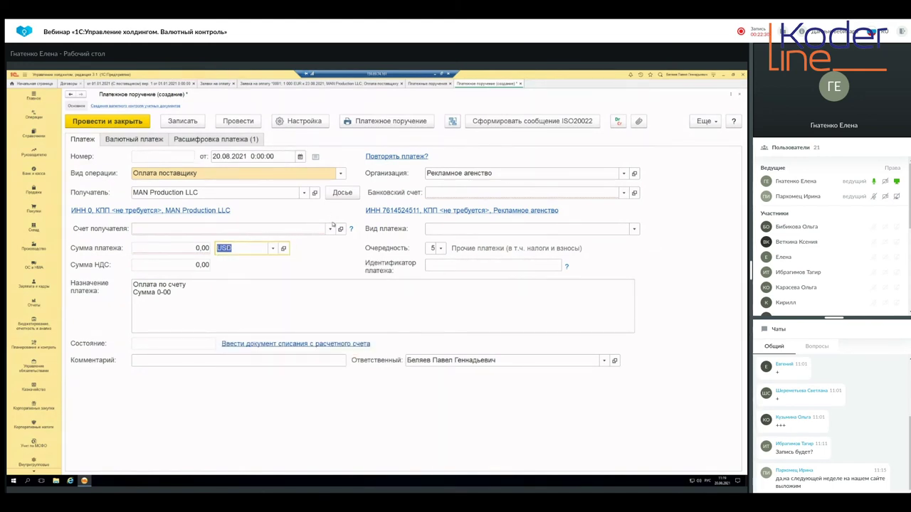
pyautogui.click(330, 229)
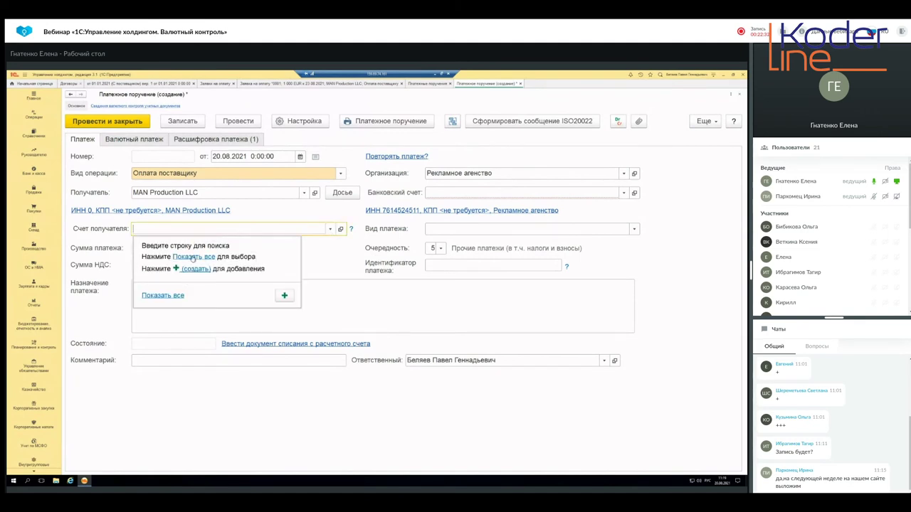
pyautogui.click(192, 257)
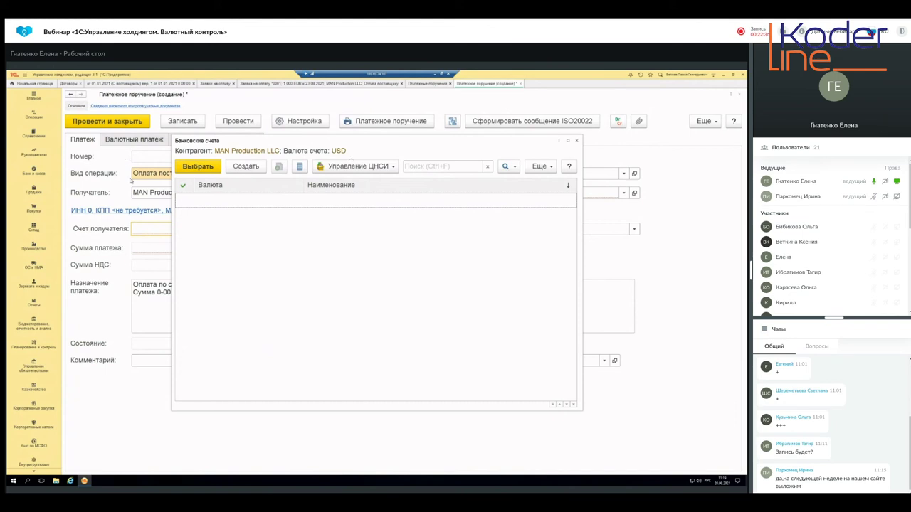
pyautogui.click(576, 140)
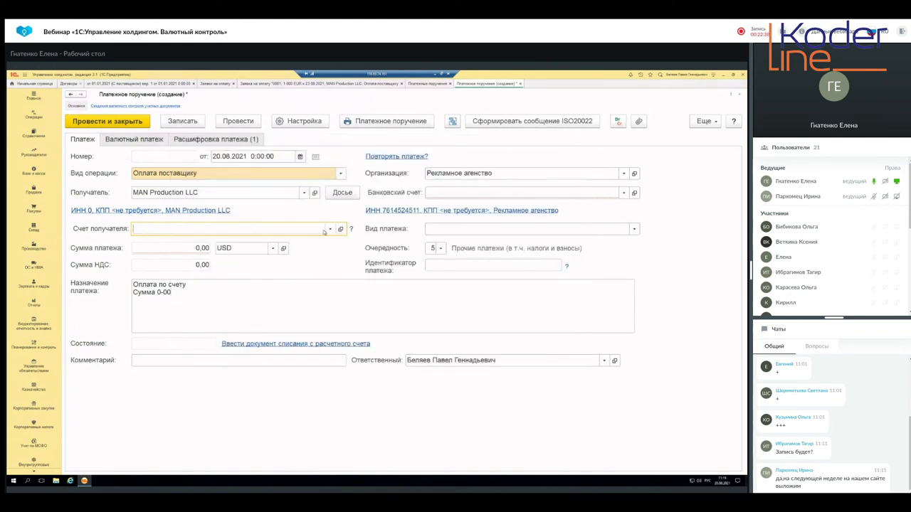
pyautogui.click(329, 229)
pyautogui.click(339, 266)
# - Set the payment currency back to EUR and choose the recipient's Райффайзенбанк Польша EUR account
pyautogui.click(273, 248)
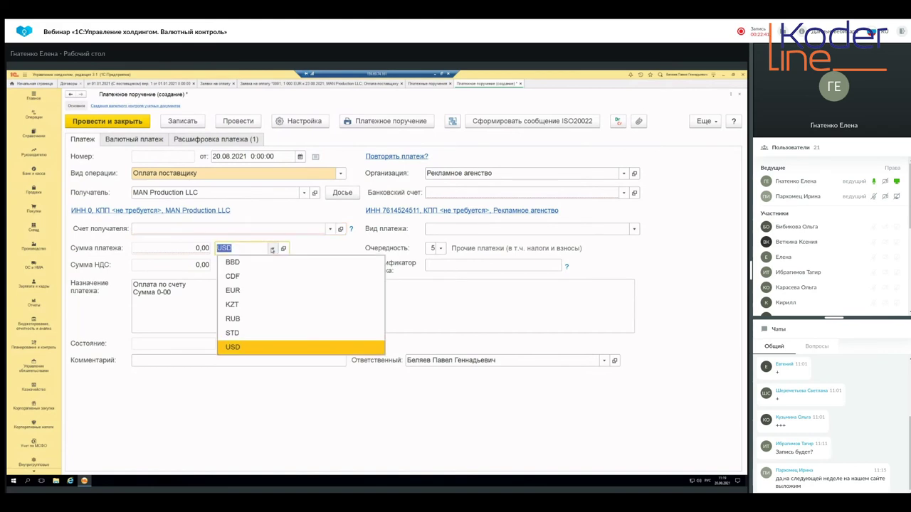
pyautogui.click(267, 292)
pyautogui.click(316, 229)
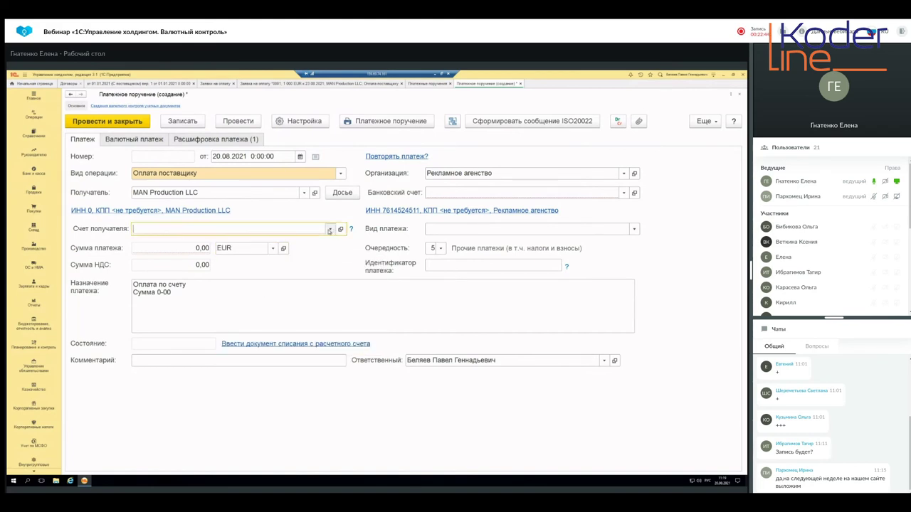
pyautogui.click(192, 257)
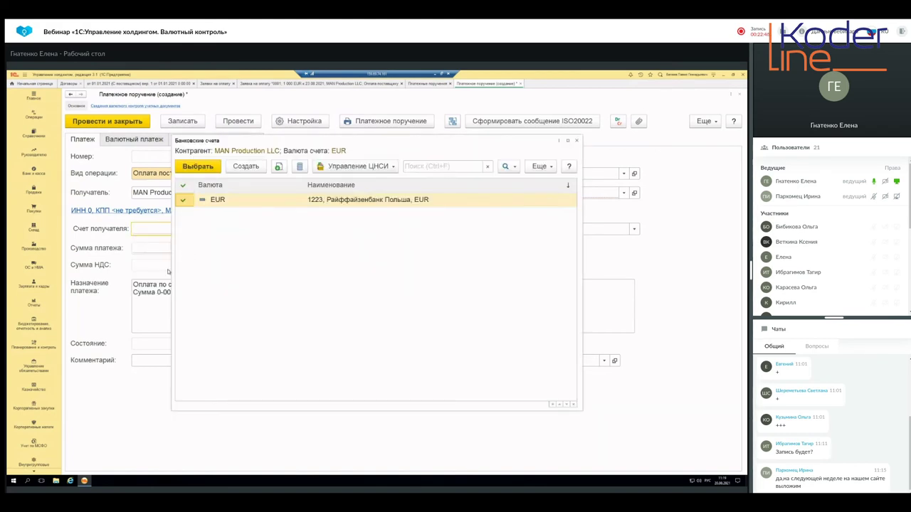
pyautogui.press('Escape')
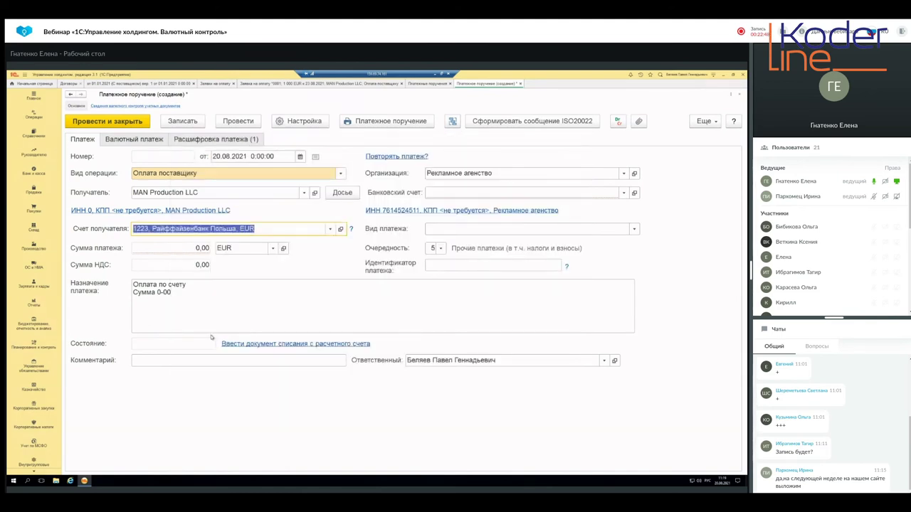
pyautogui.click(149, 246)
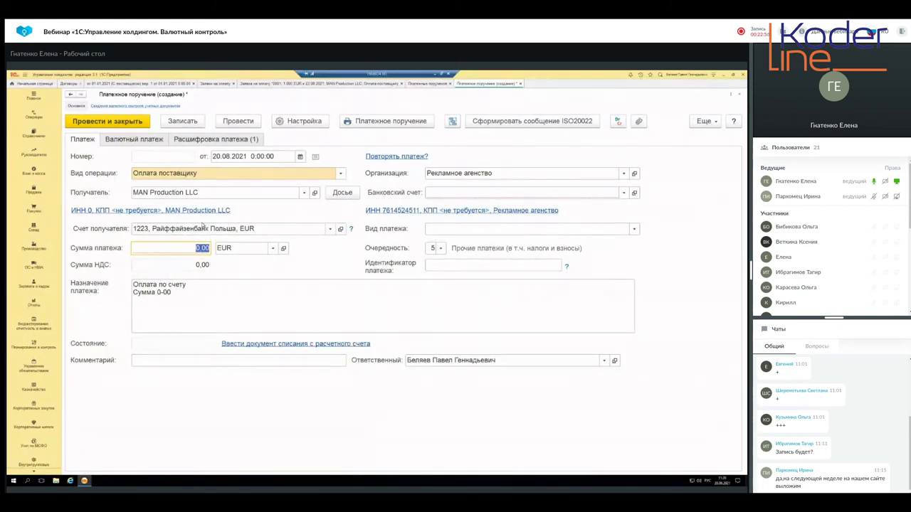
# - Set the currency operation type (Вид валютной операции) to 11100 in the payment order's currency payment details
pyautogui.click(154, 140)
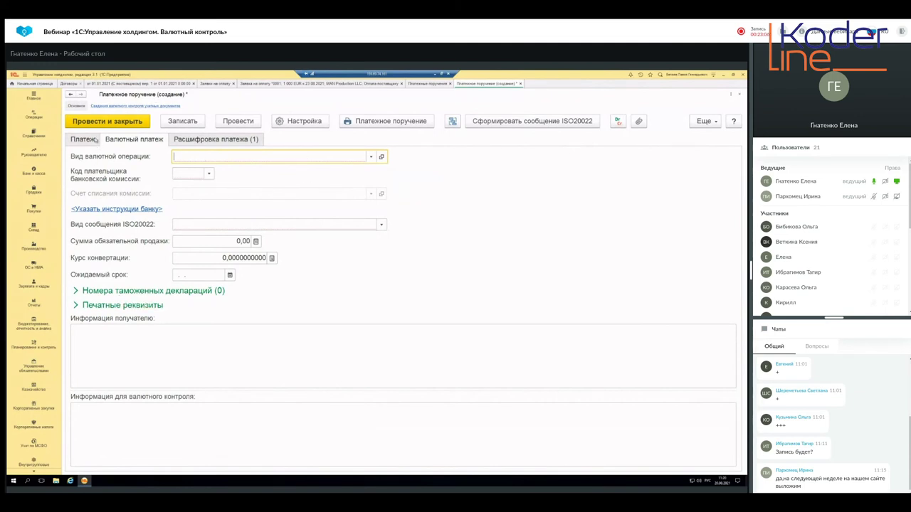
pyautogui.click(371, 157)
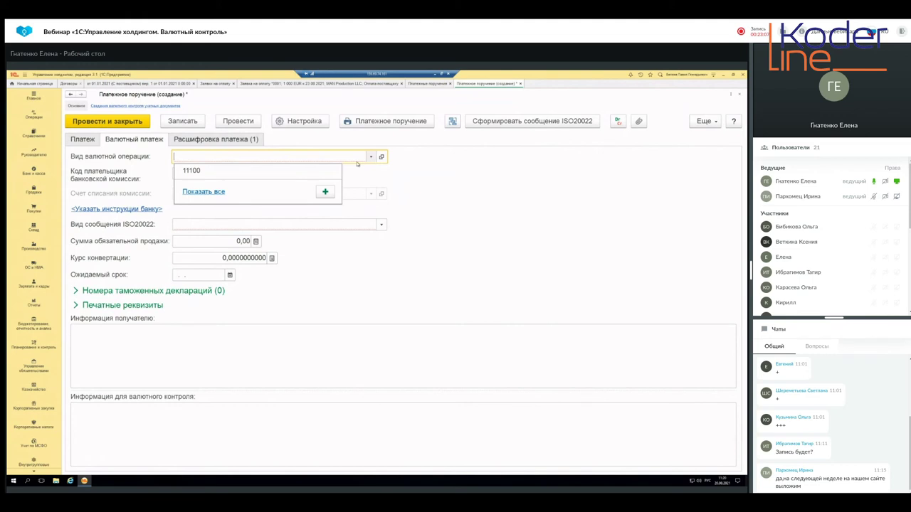
pyautogui.click(195, 173)
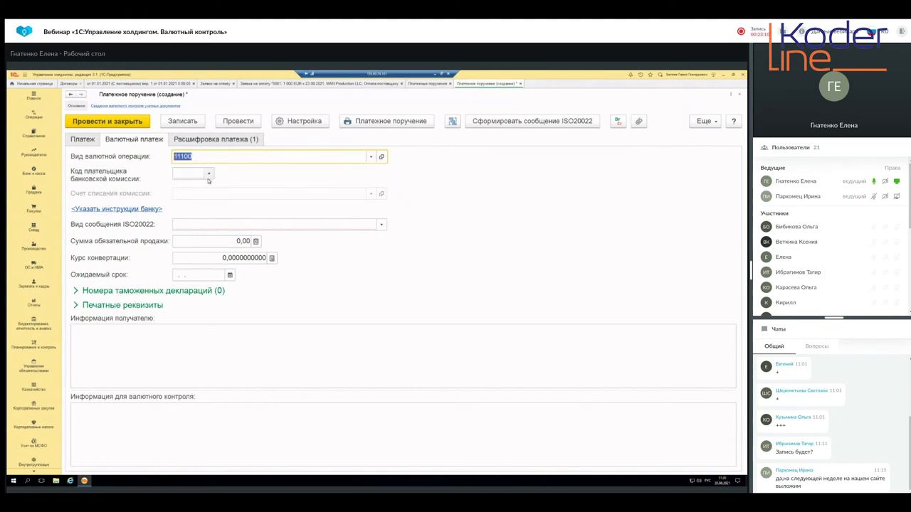
# - Try OUR as the bank commission payer code and look up the organization's commission debit account, then close the account list
pyautogui.click(208, 177)
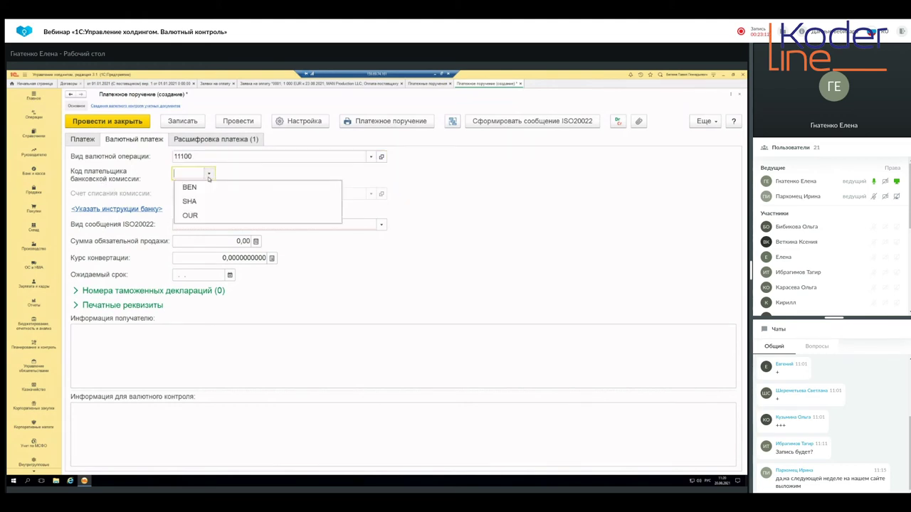
pyautogui.click(212, 216)
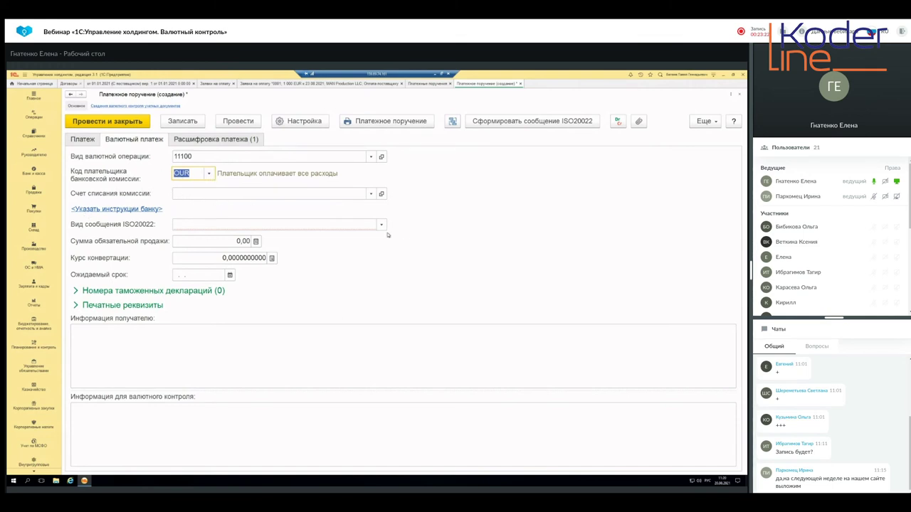
pyautogui.click(370, 194)
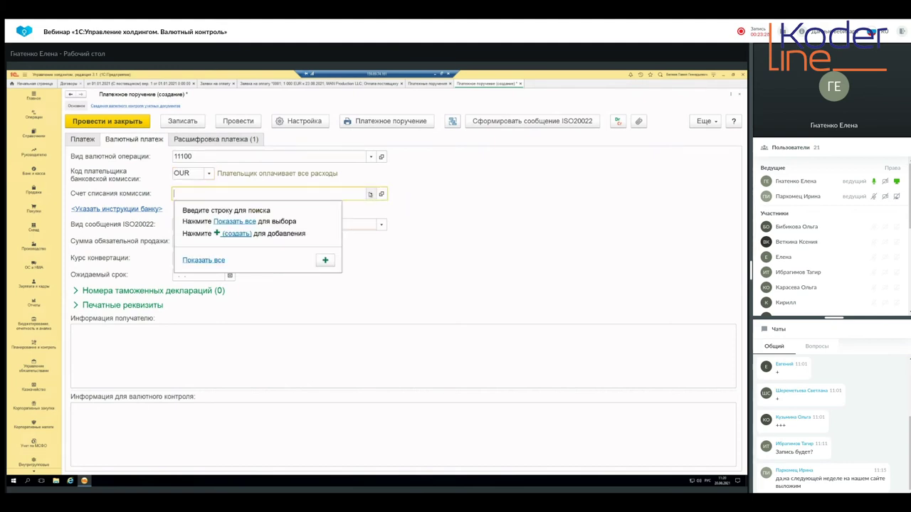
pyautogui.click(247, 224)
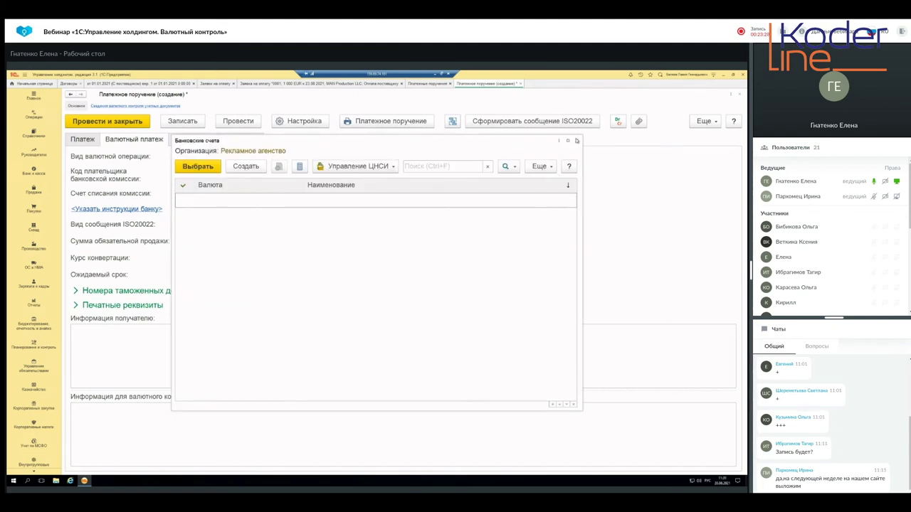
pyautogui.click(577, 141)
# - Try SHA and then choose BEN as the bank commission payer code, and set the ISO20022 message type to Валютный платеж
pyautogui.click(204, 173)
pyautogui.click(209, 173)
pyautogui.click(191, 202)
pyautogui.click(208, 173)
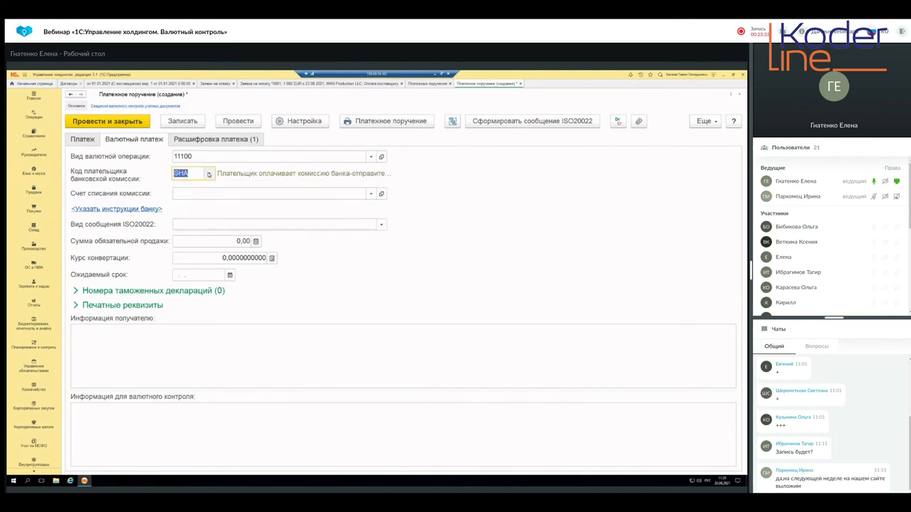
pyautogui.click(198, 187)
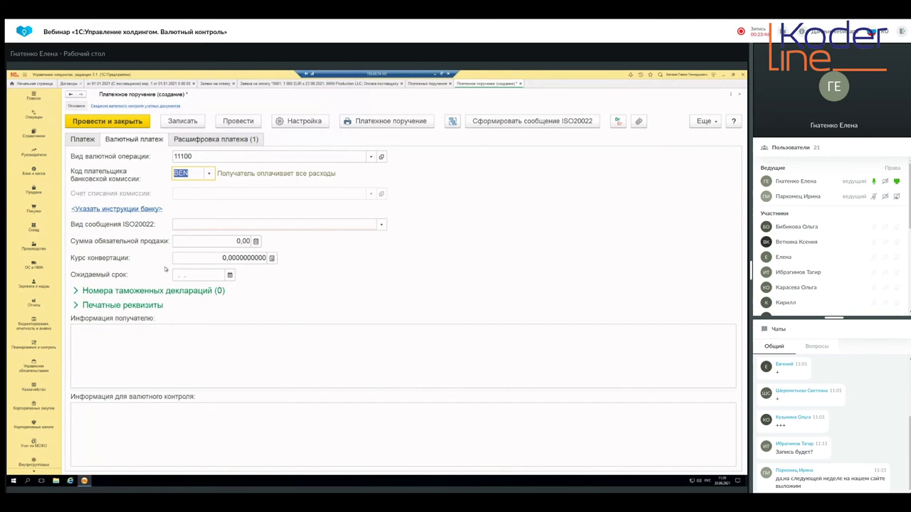
pyautogui.click(381, 225)
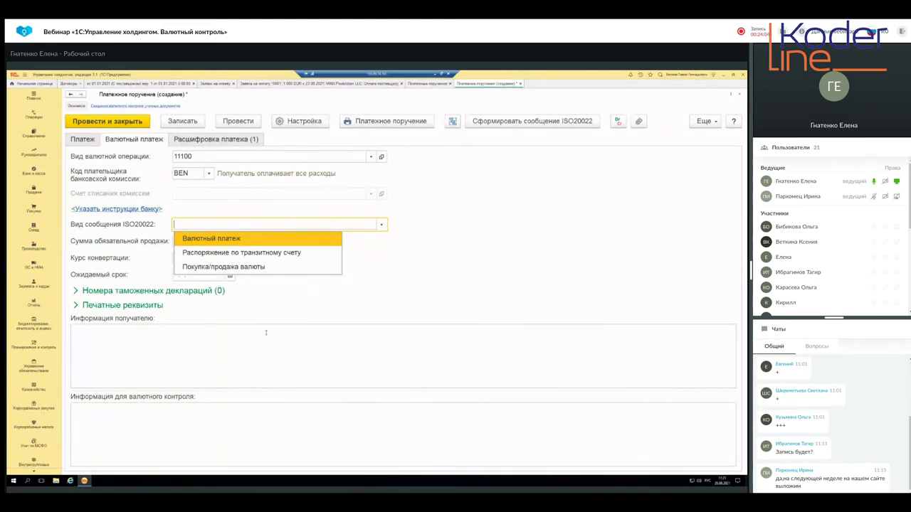
pyautogui.click(213, 238)
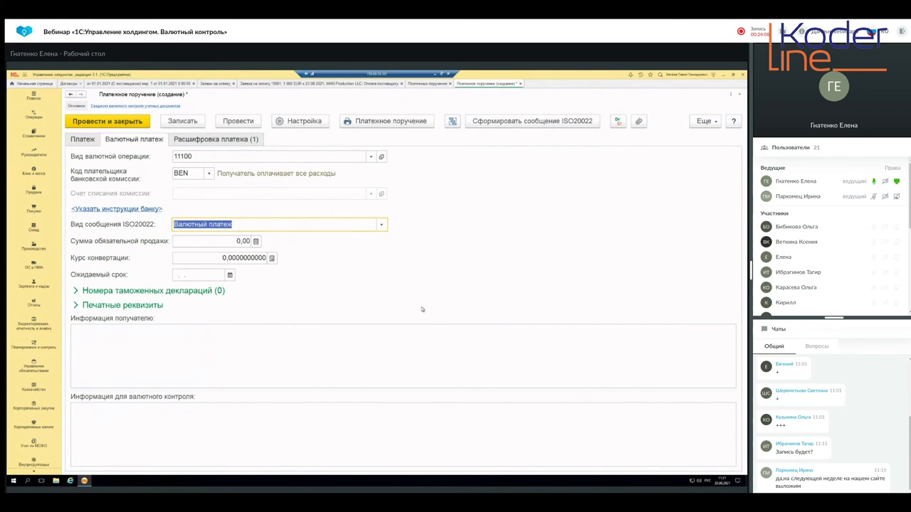
# - Add a line to the customs declaration numbers and fill it with the existing declaration from the directory
pyautogui.click(191, 292)
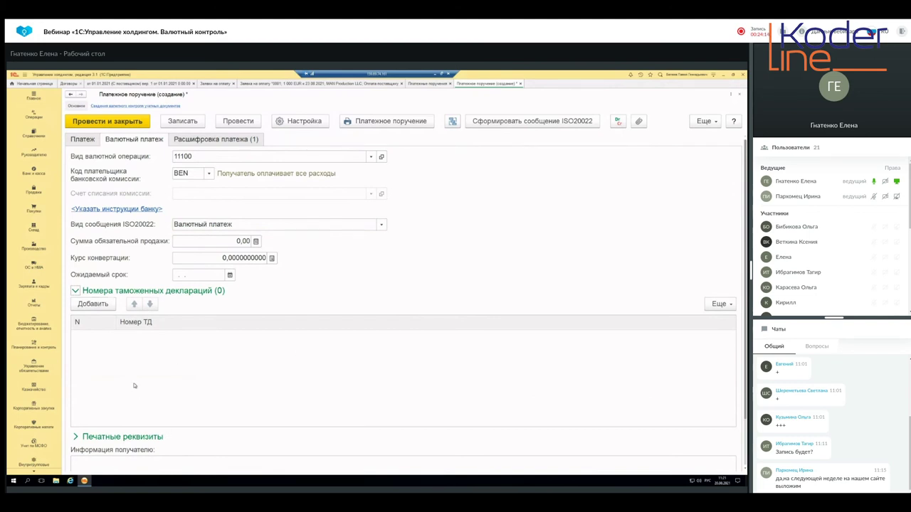
pyautogui.click(93, 304)
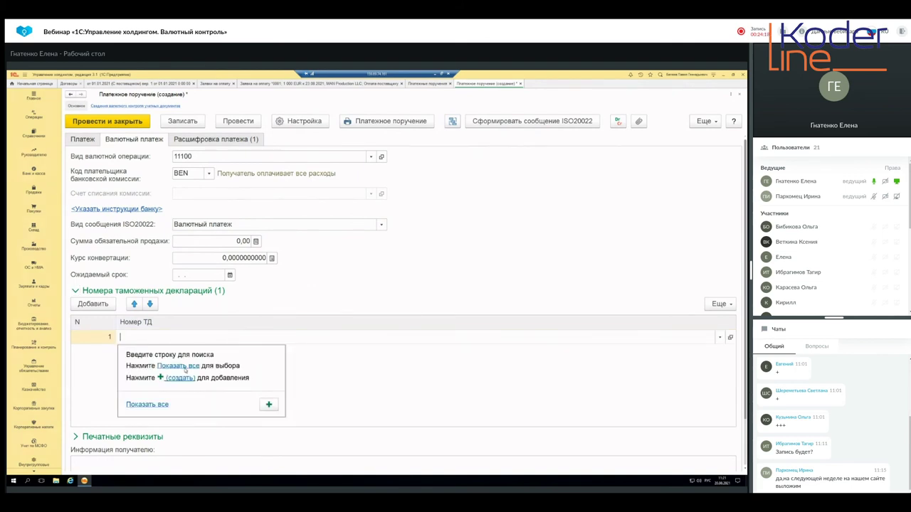
pyautogui.click(182, 367)
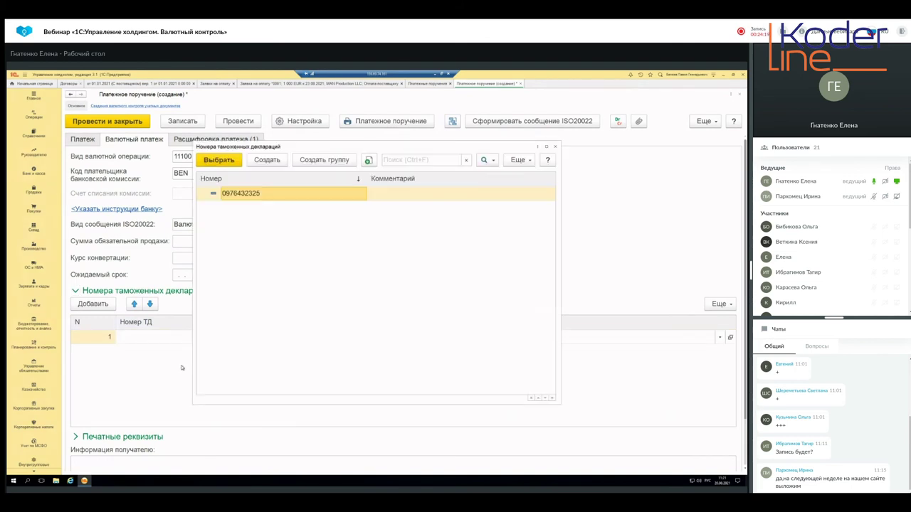
pyautogui.doubleClick(277, 196)
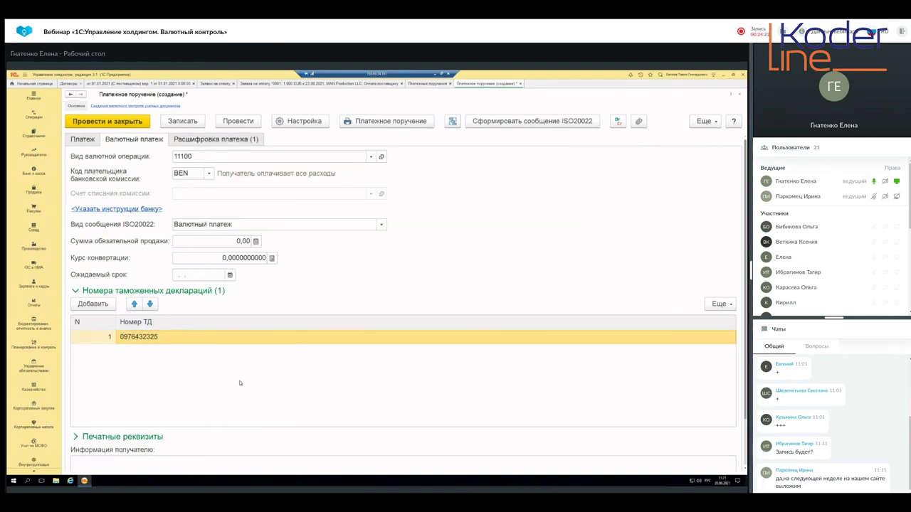
# - Expand the printed details (Печатные реквизиты) and review the payer, recipient and bank entries and the information fields below them
pyautogui.scroll(-1, 240, 383)
pyautogui.click(143, 383)
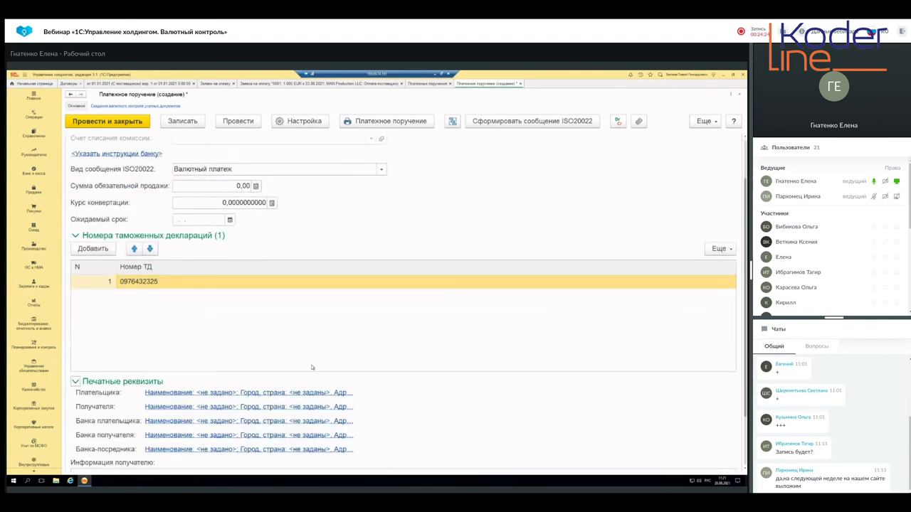
pyautogui.scroll(-2, 400, 378)
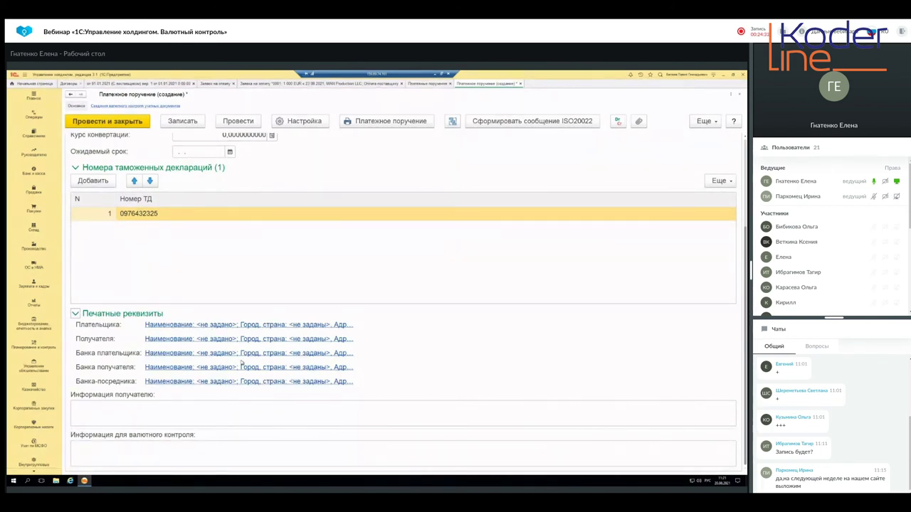
pyautogui.scroll(3, 241, 362)
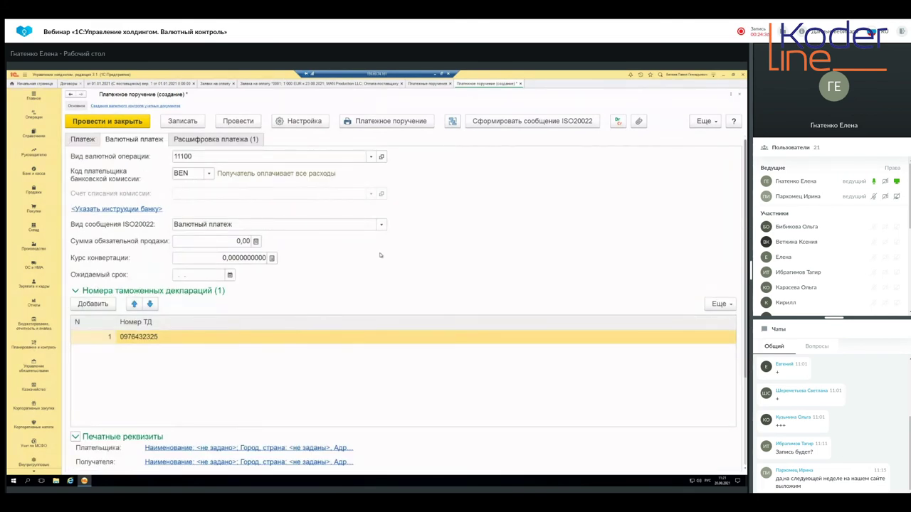
# - Try to generate the ISO20022 message, agreeing to save the payment order, and dismiss the messages
pyautogui.click(554, 126)
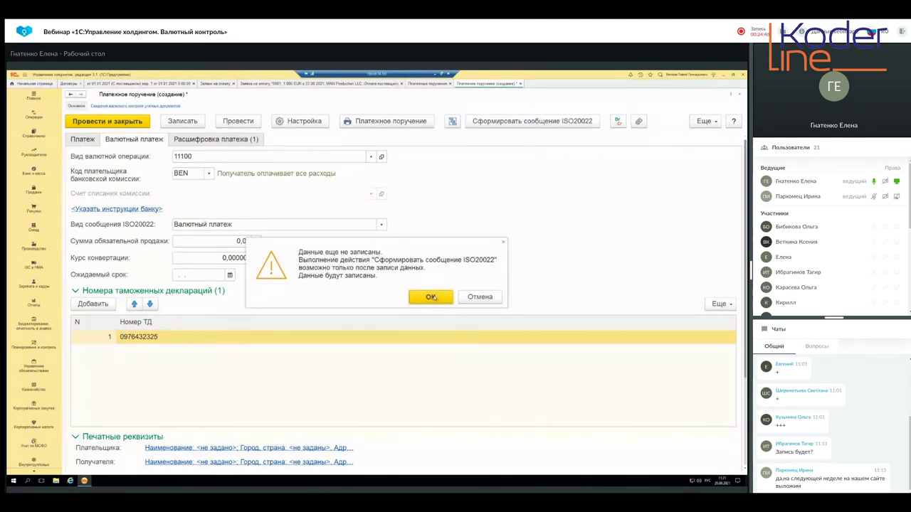
pyautogui.click(432, 298)
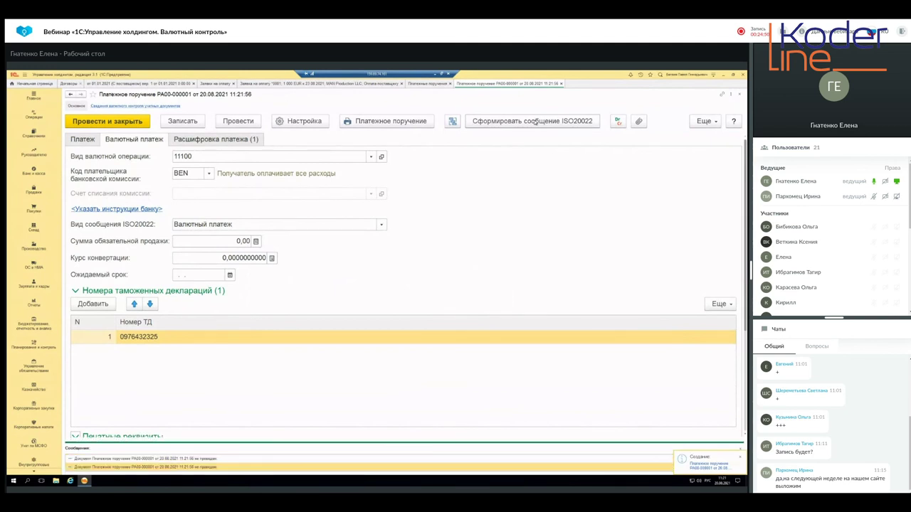
pyautogui.click(740, 450)
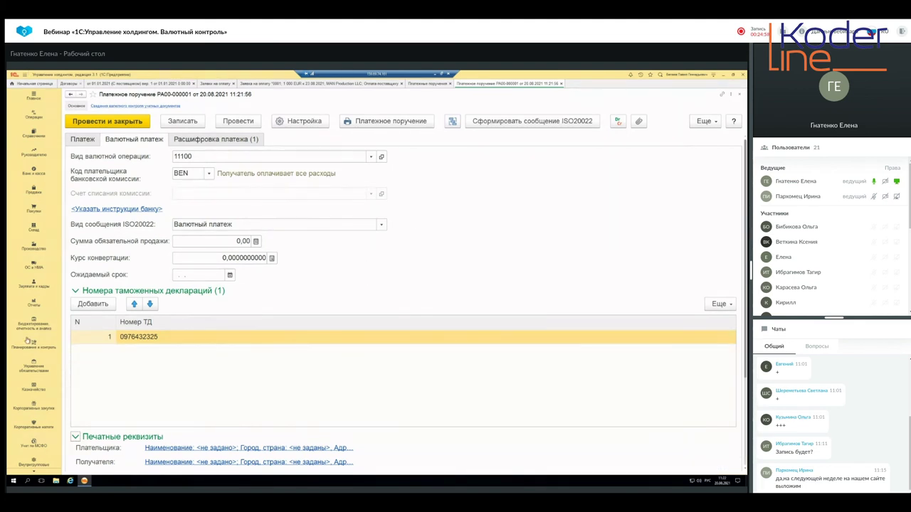
# - From the currency operations information list (Сведения о валютных операциях), create a document based on the 16.04.2021 entry and widen its Документ column
pyautogui.click(34, 390)
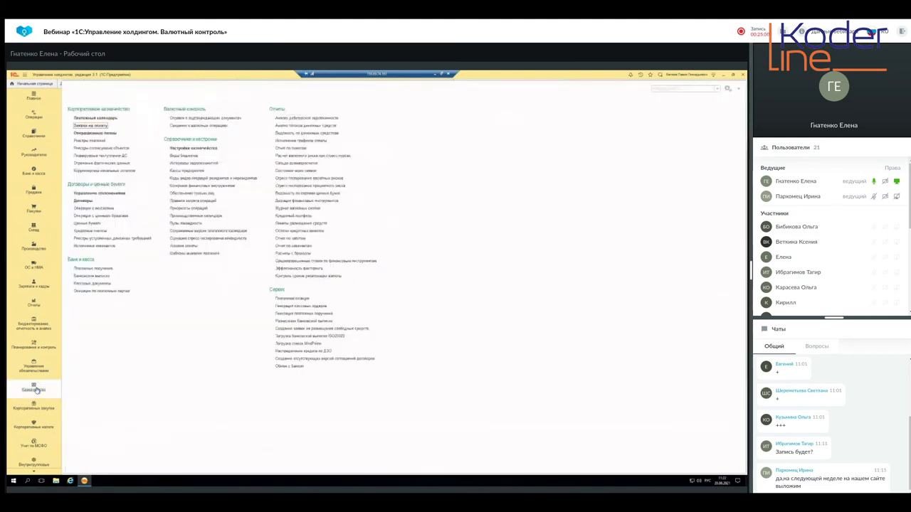
pyautogui.click(220, 125)
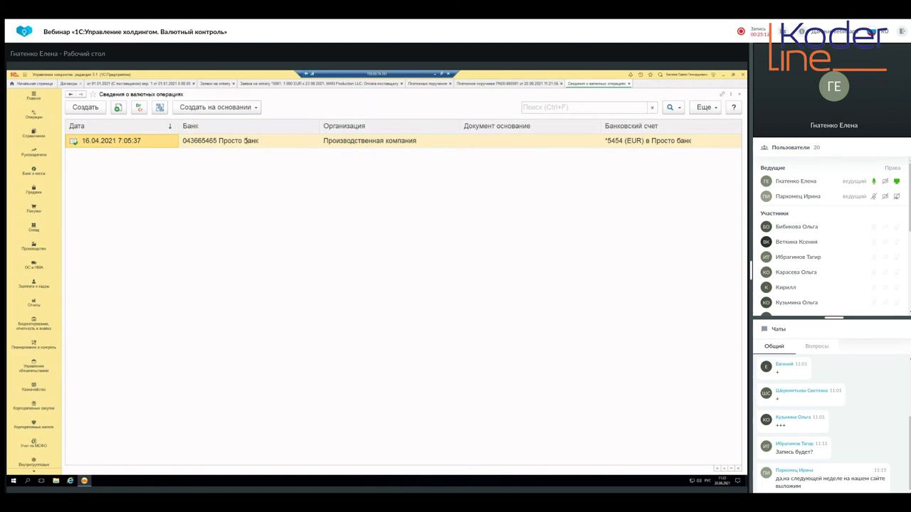
pyautogui.click(245, 140)
pyautogui.click(255, 108)
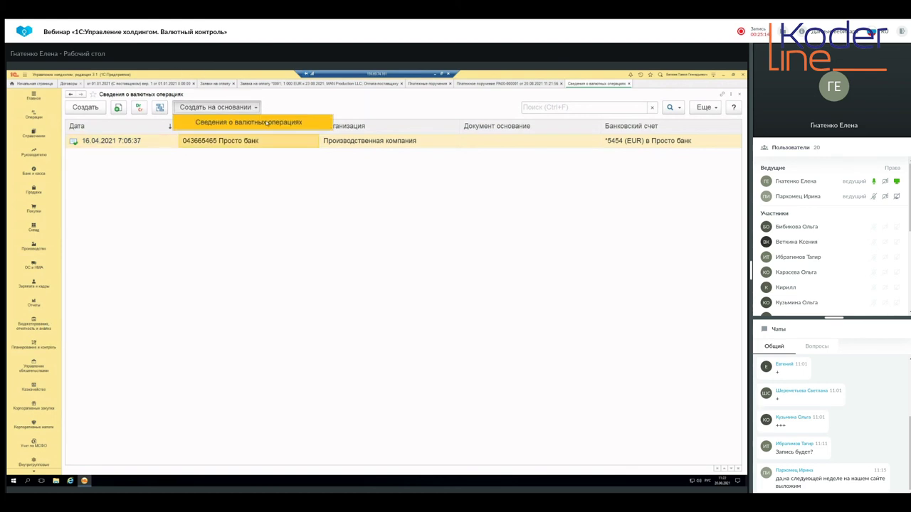
pyautogui.click(267, 123)
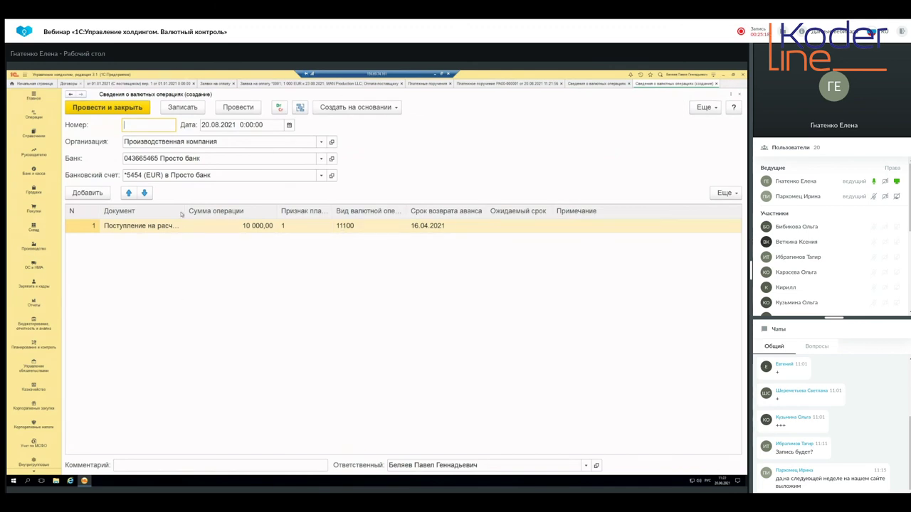
pyautogui.moveTo(184, 212); pyautogui.dragTo(295, 212)
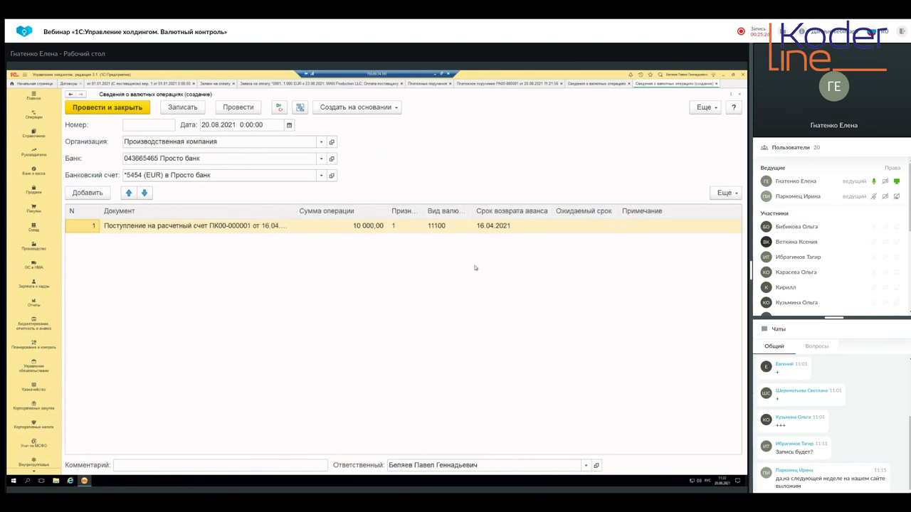
# - Set the expected date (Ожидаемый срок) of the receipt line to 24.08.2021
pyautogui.doubleClick(611, 228)
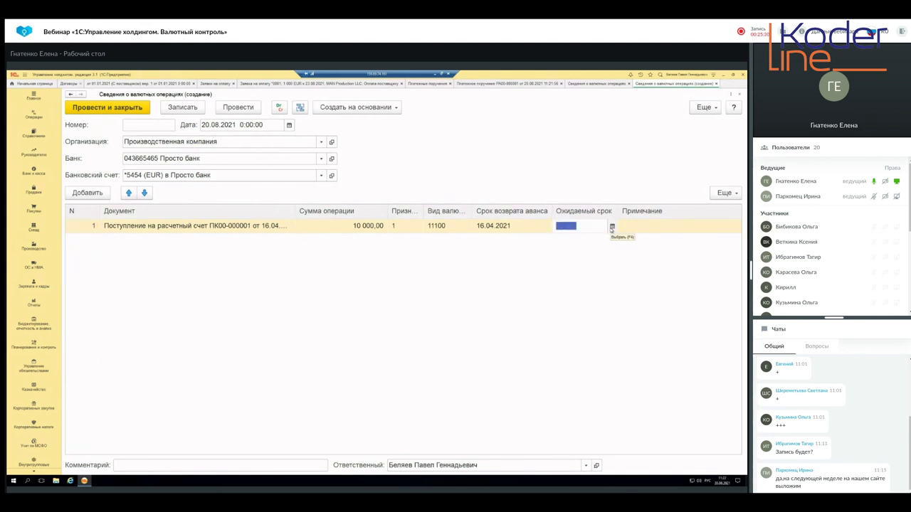
pyautogui.click(612, 227)
pyautogui.click(640, 339)
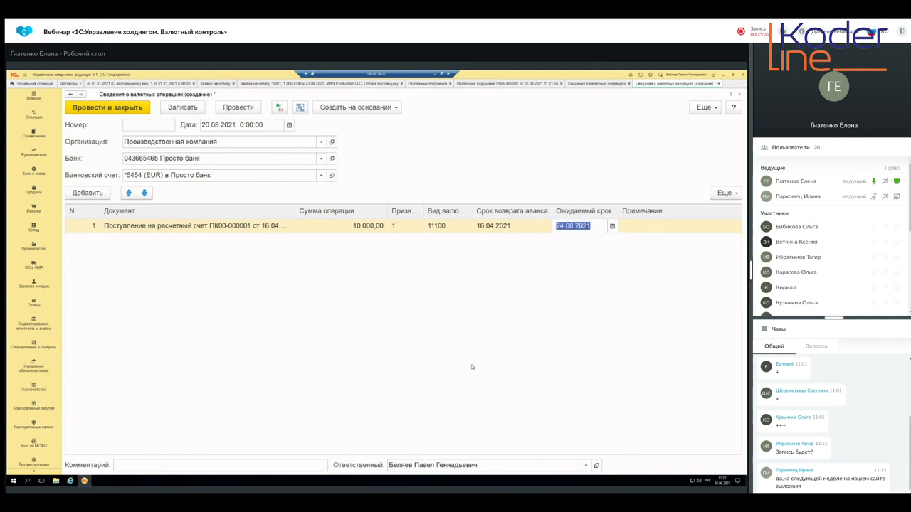
pyautogui.click(640, 226)
pyautogui.click(491, 348)
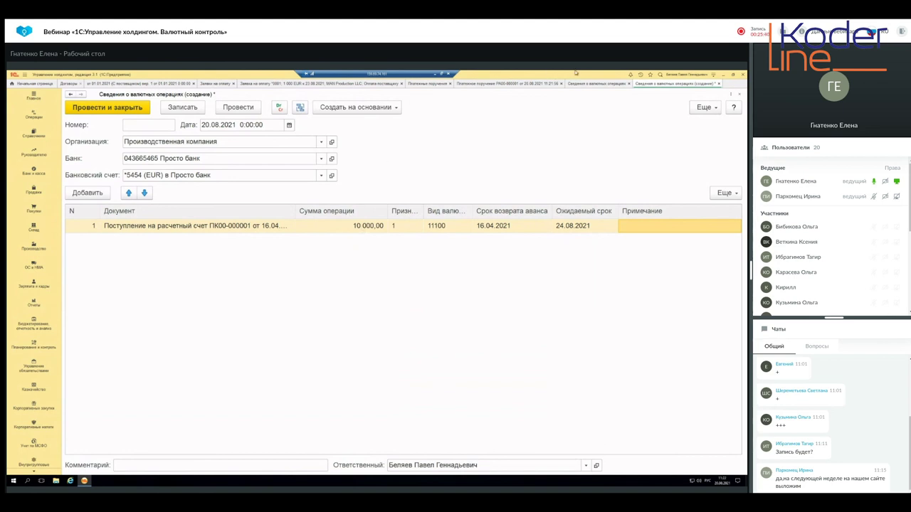
# - Close the new currency operations document without saving it, and close the currency operations list
pyautogui.click(718, 84)
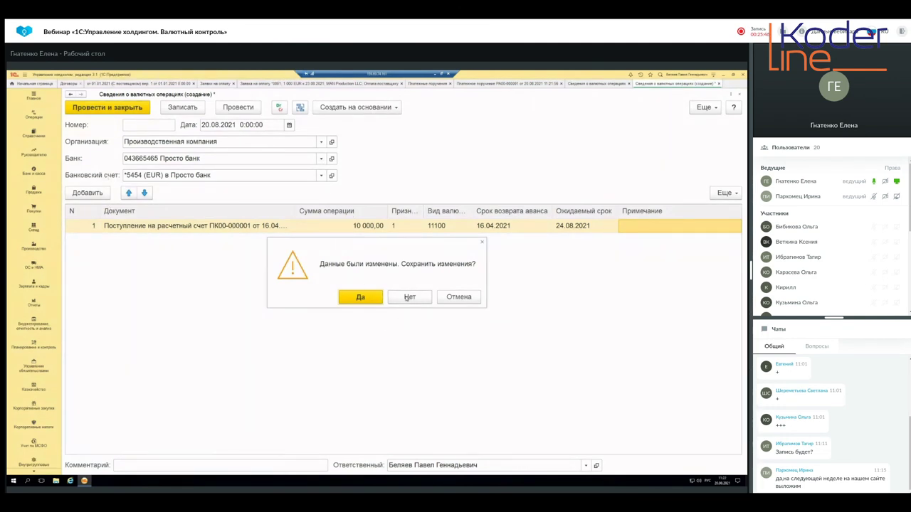
pyautogui.click(409, 297)
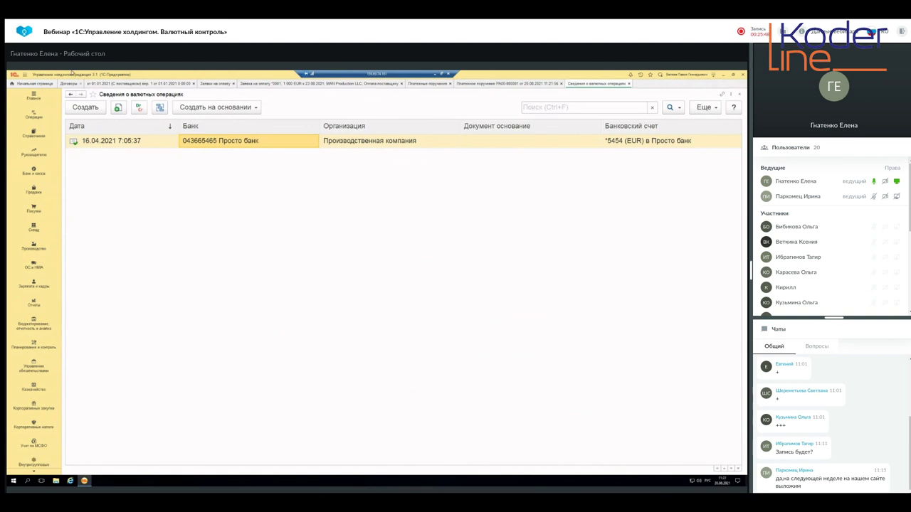
pyautogui.click(630, 84)
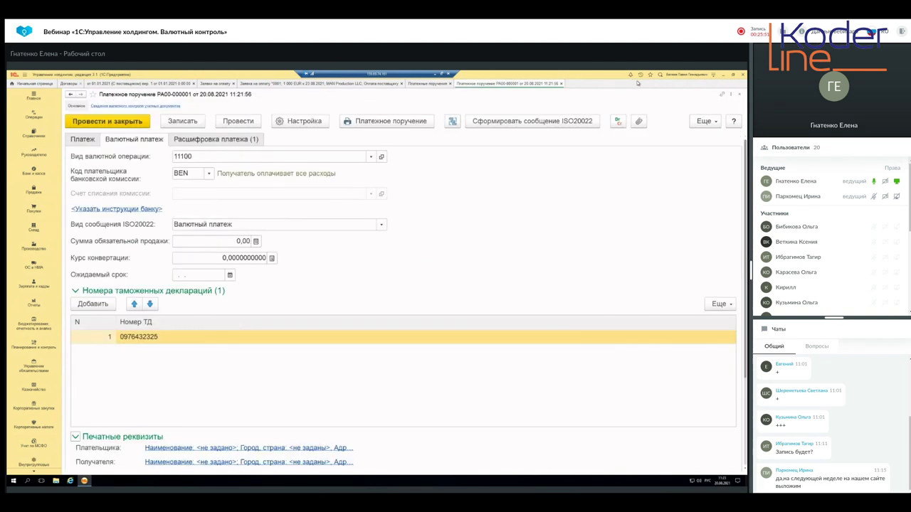
# - In the supporting document certificates list (Справки о подтверждающих документах), widen the Банк column and open the certificate dated 15.06.2015
pyautogui.click(33, 390)
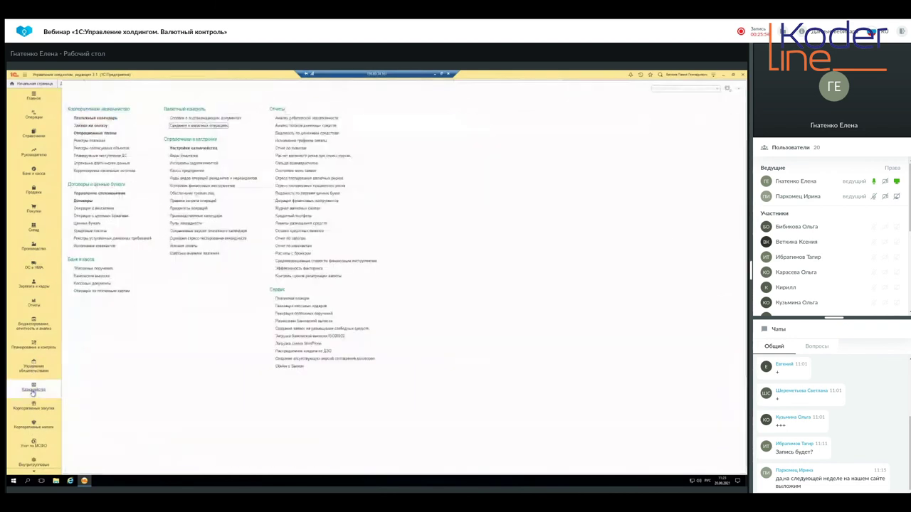
pyautogui.click(226, 118)
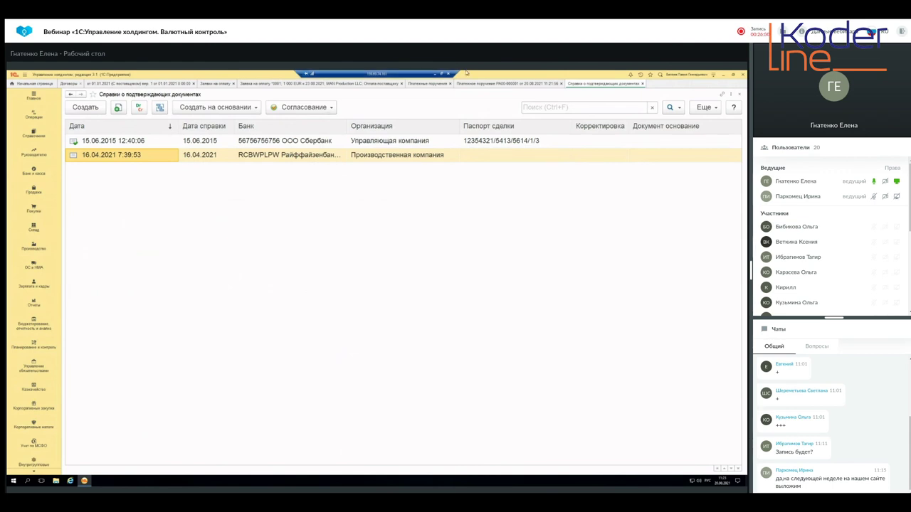
pyautogui.moveTo(349, 126); pyautogui.dragTo(382, 126)
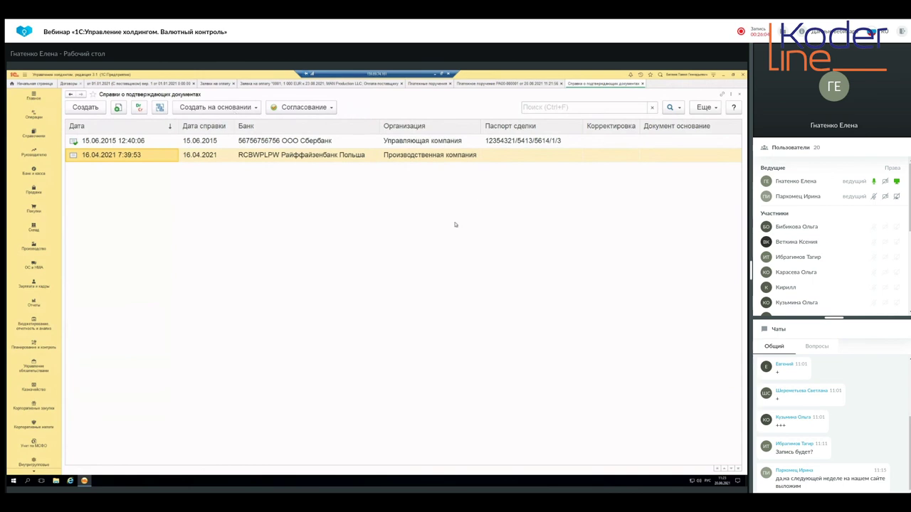
pyautogui.doubleClick(351, 141)
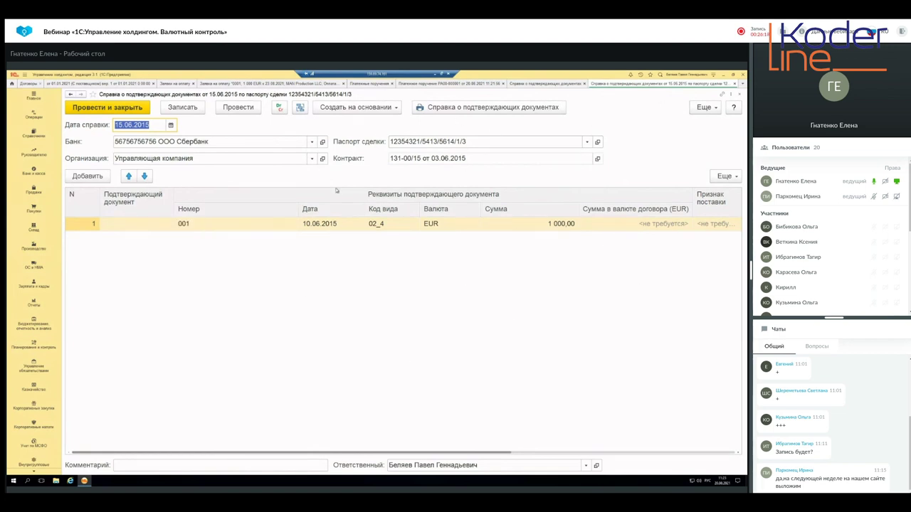
# - Create a new supporting documents certificate based on the open one, review its lines and close it
pyautogui.click(396, 108)
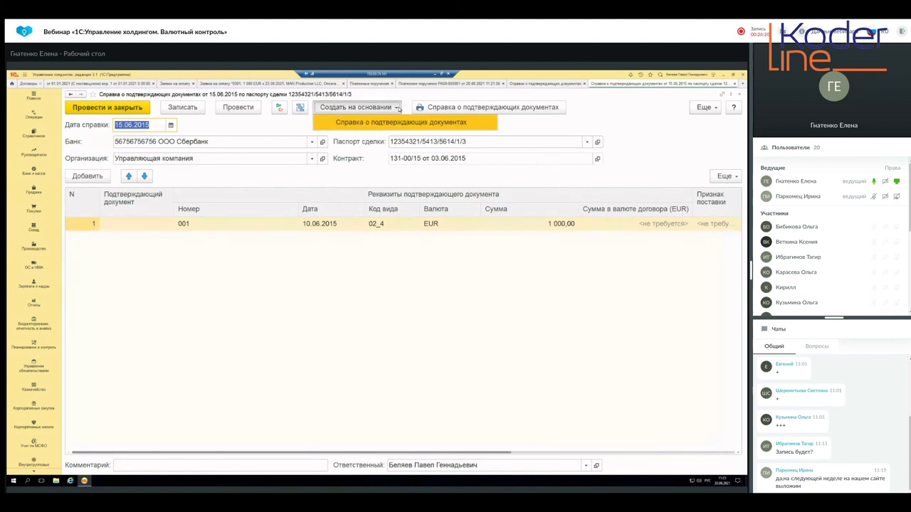
pyautogui.click(398, 122)
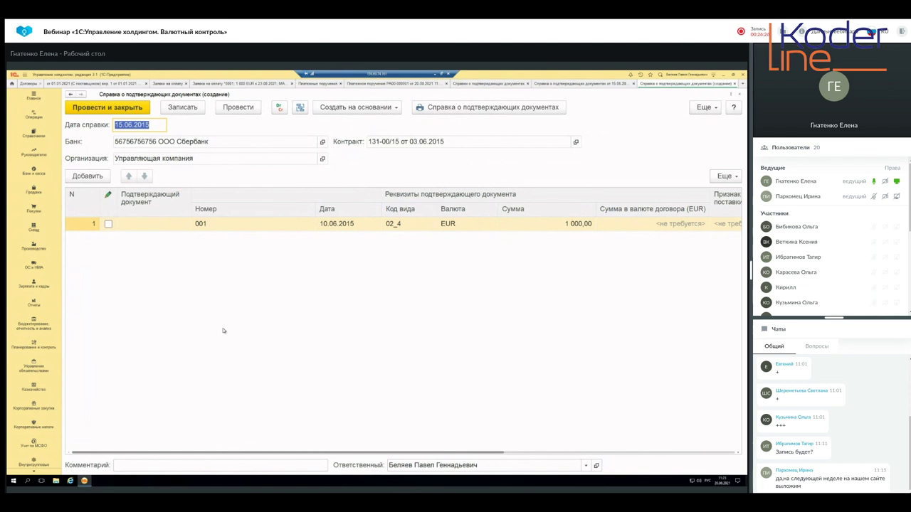
pyautogui.hotkey('ctrl', 's')
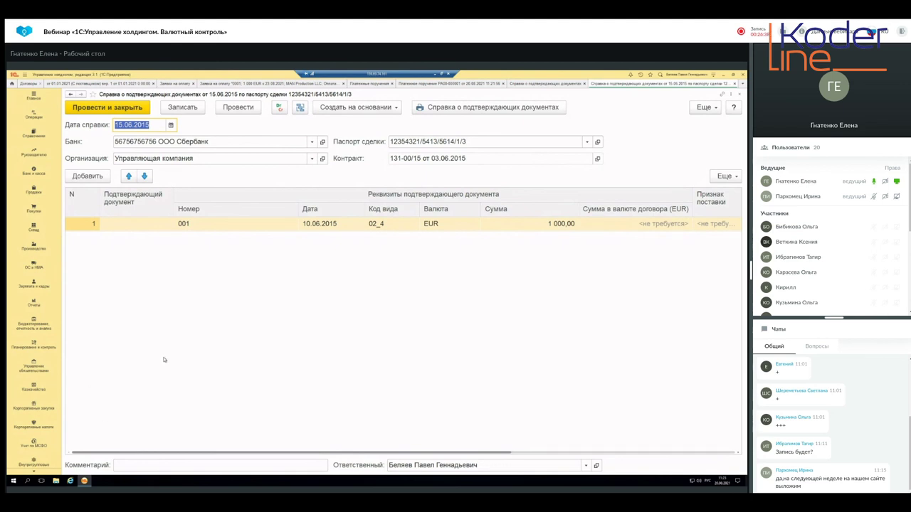
# - Open the treasury settings (Настройки казначейства) and expand the Валютный контроль section to view the document deadlines
pyautogui.click(41, 389)
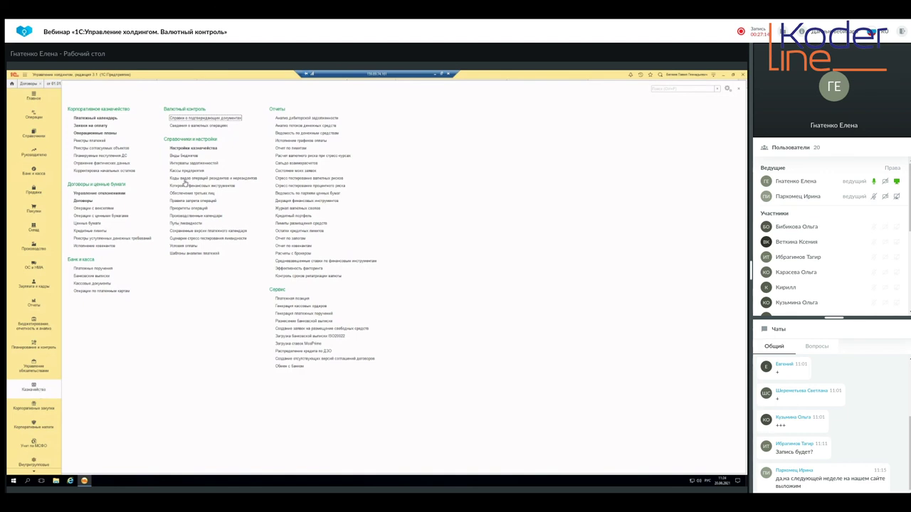
pyautogui.click(192, 149)
pyautogui.click(279, 140)
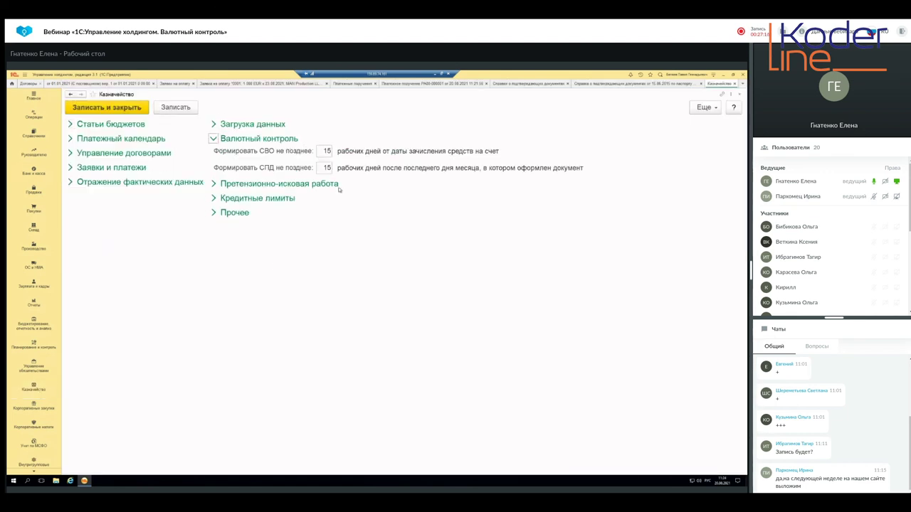